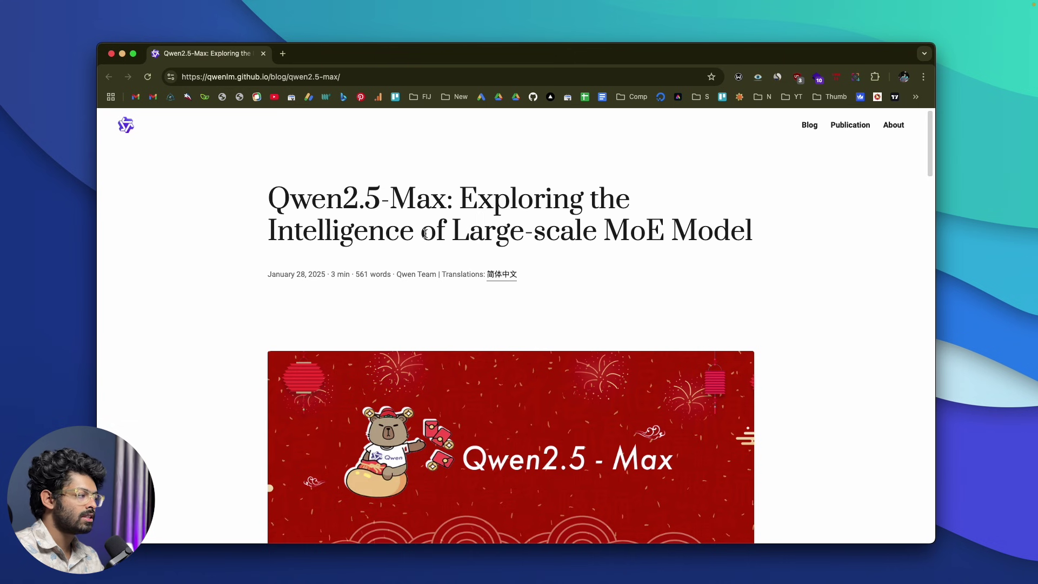
Read down the Qwen intro page, briefly highlighting the word 'large-scale'.
scroll(425, 233, "down", 5)
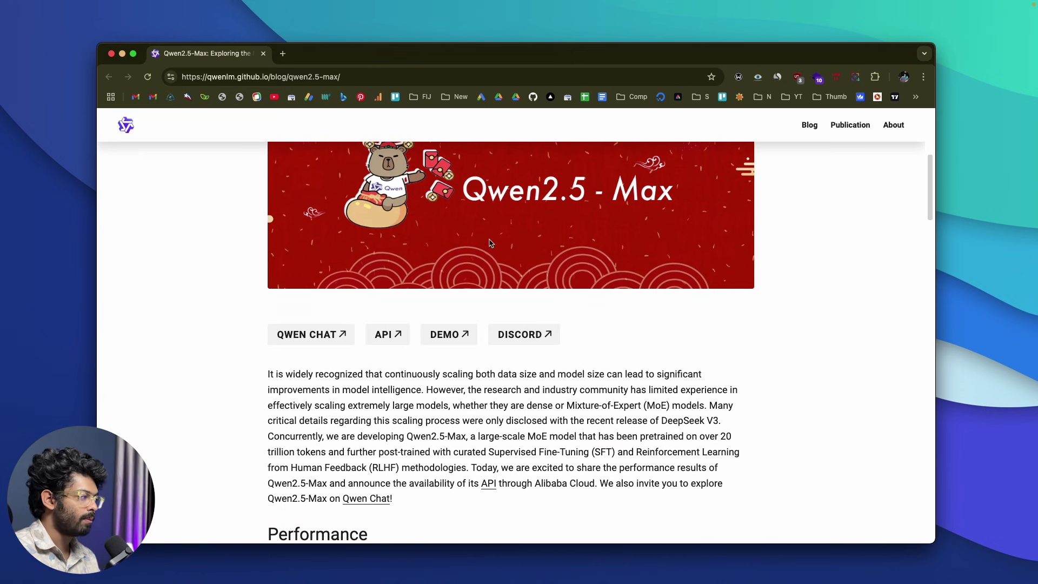
scroll(491, 243, "down", 3)
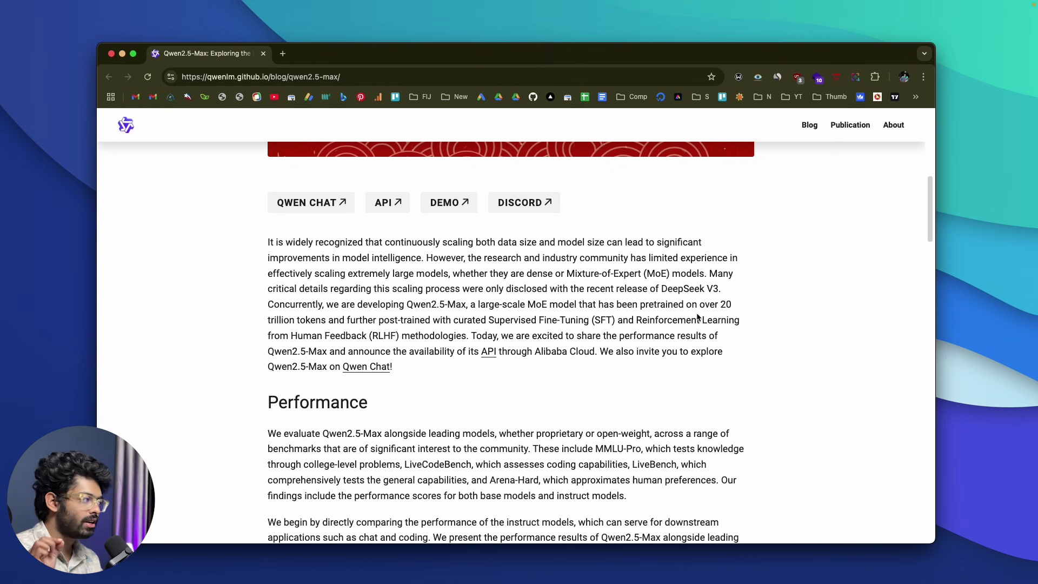
scroll(698, 318, "down", 1)
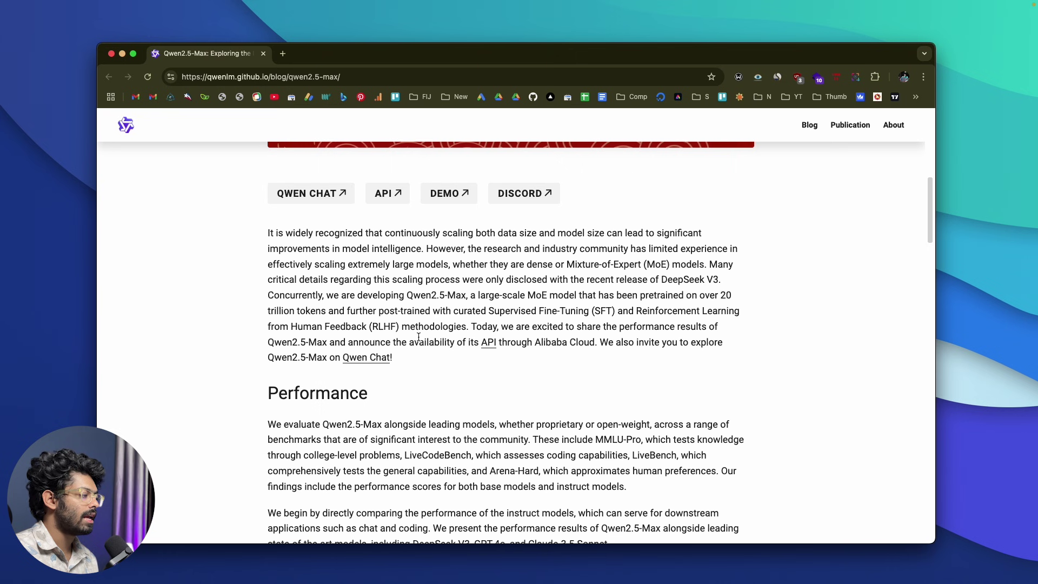
left_click_drag(525, 297, 473, 297)
left_click(459, 311)
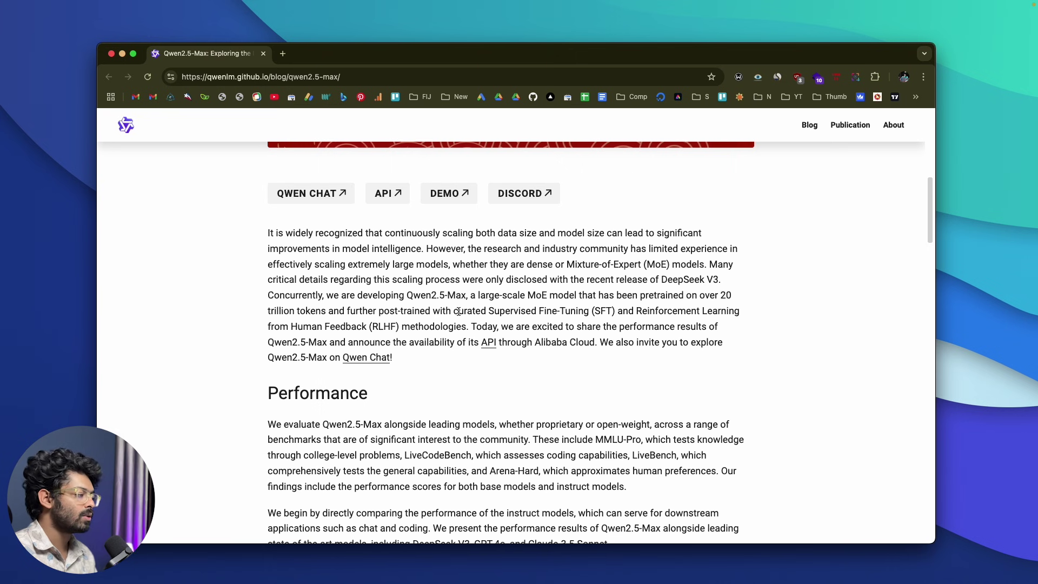
Open the API documentation link in a new tab, then close that Alibaba Cloud help tab.
scroll(458, 312, "down", 1)
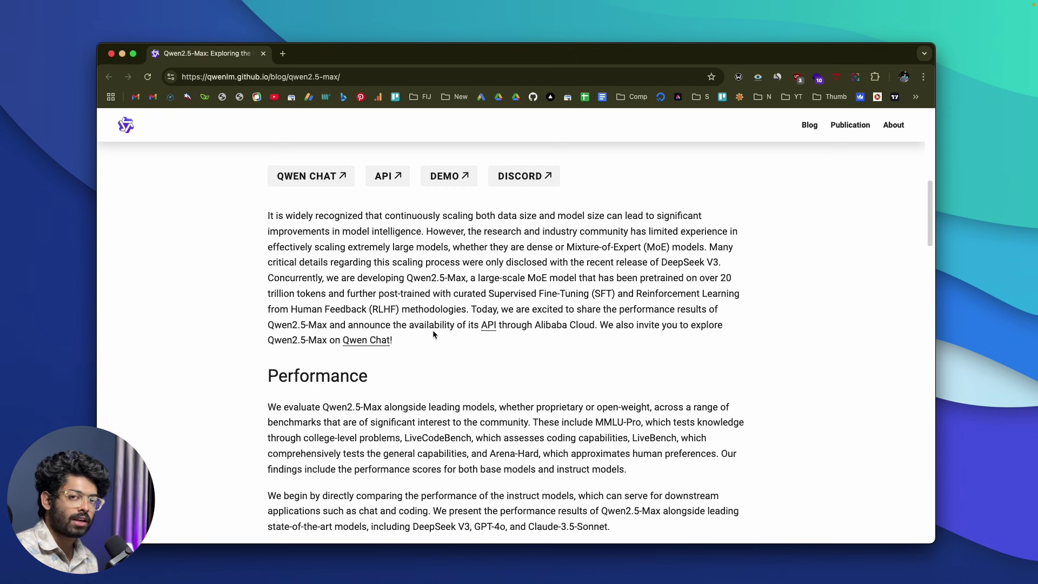
right_click(488, 325)
left_click(508, 327)
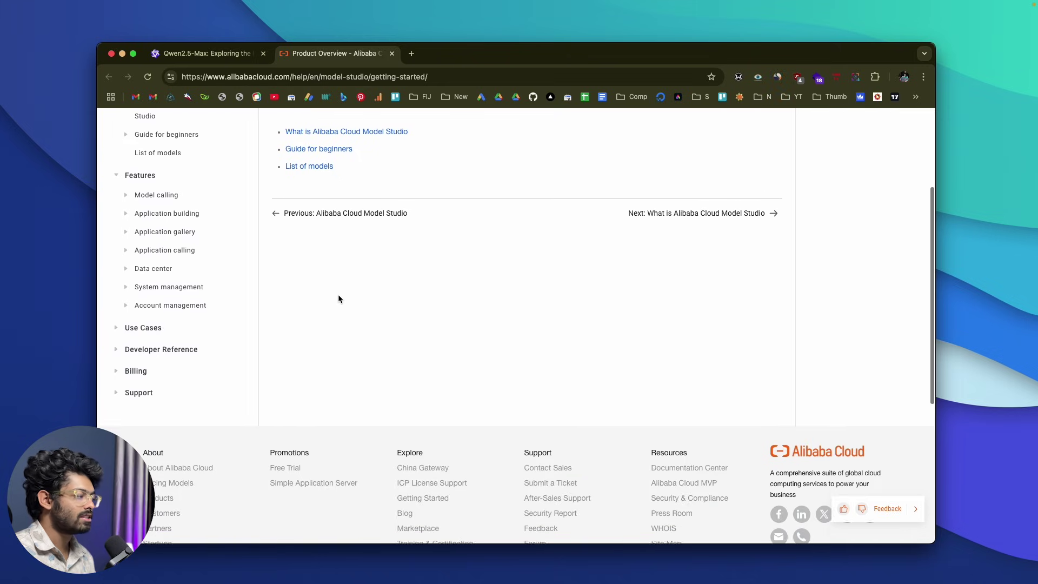
scroll(329, 281, "up", 5)
key("super+w")
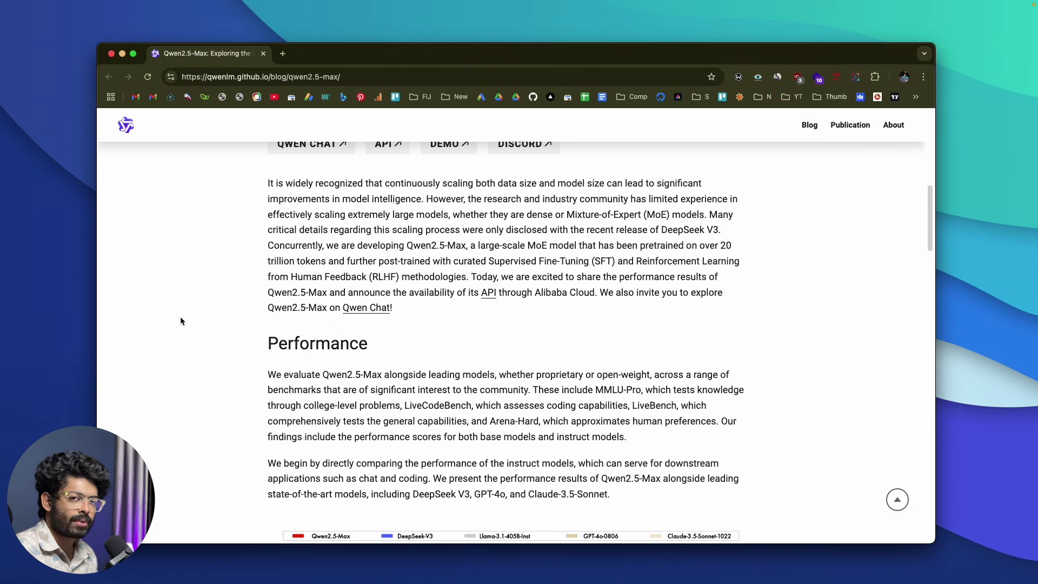
Scroll through the rest of the page and confirm Qwen2.5-Max is ticked in the model list.
scroll(181, 321, "down", 1)
scroll(181, 321, "down", 4)
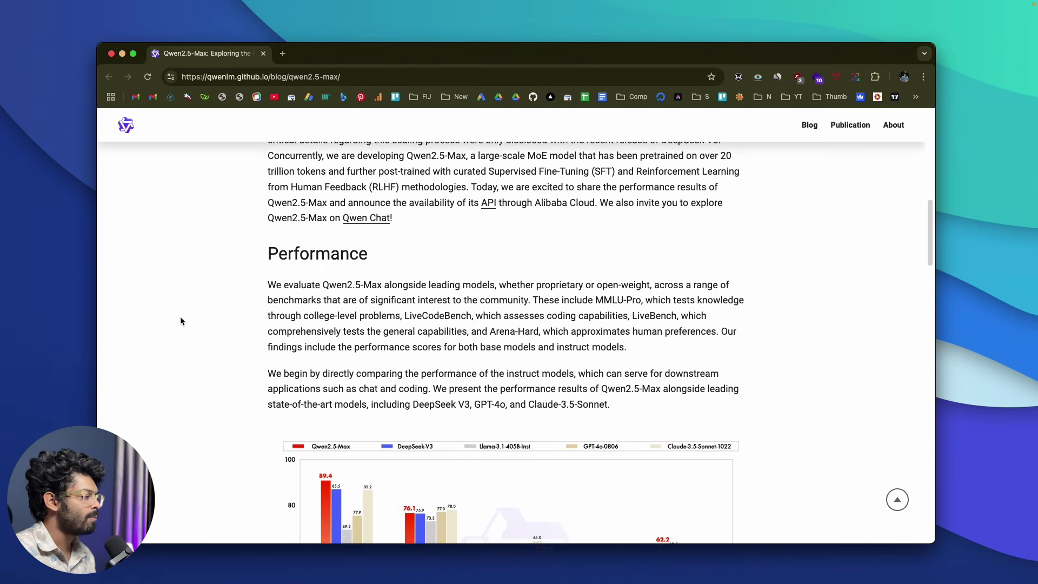
scroll(182, 321, "down", 1)
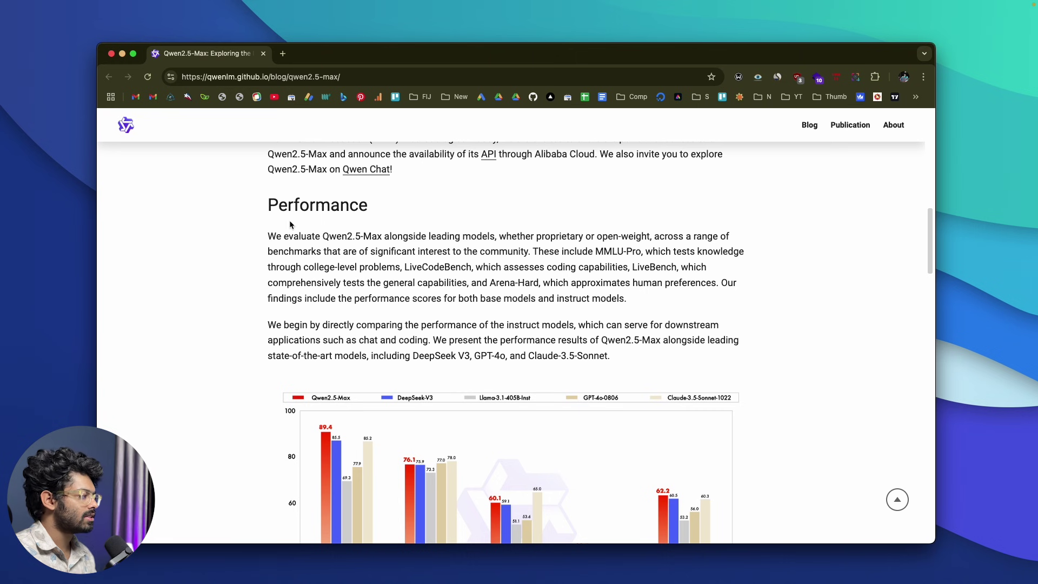
scroll(290, 222, "down", 5)
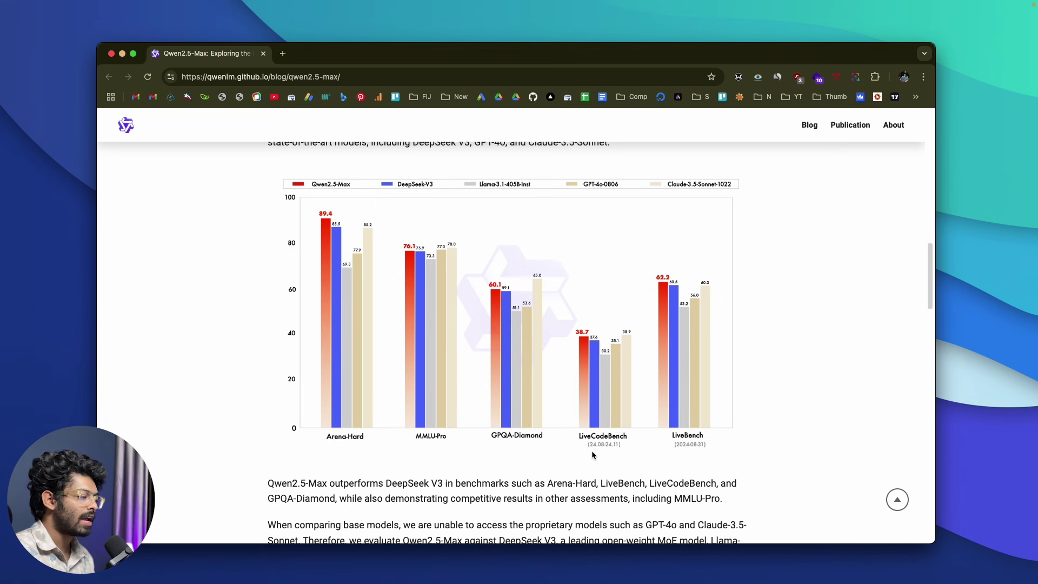
scroll(371, 293, "up", 2)
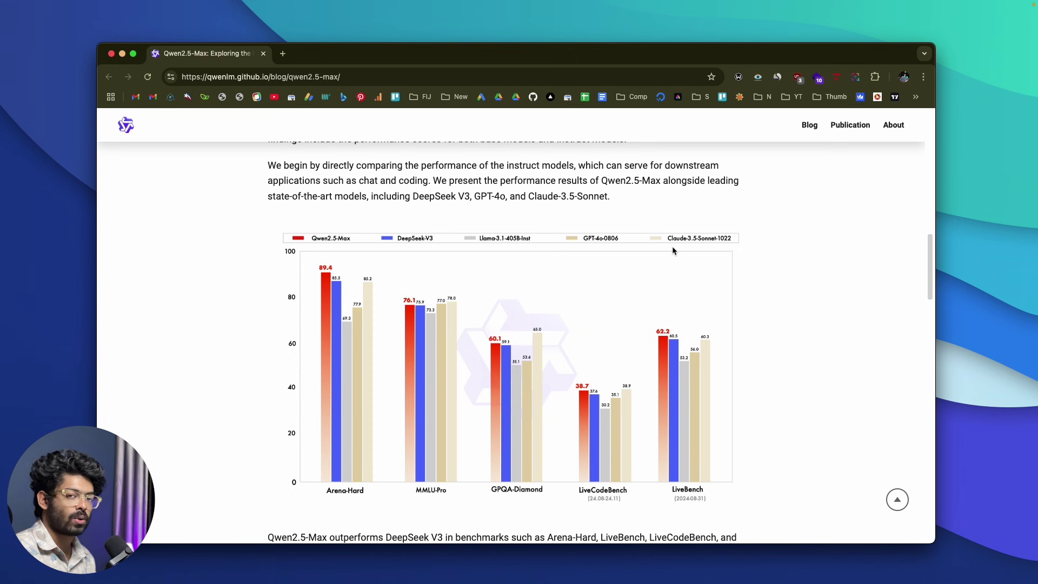
scroll(311, 382, "down", 2)
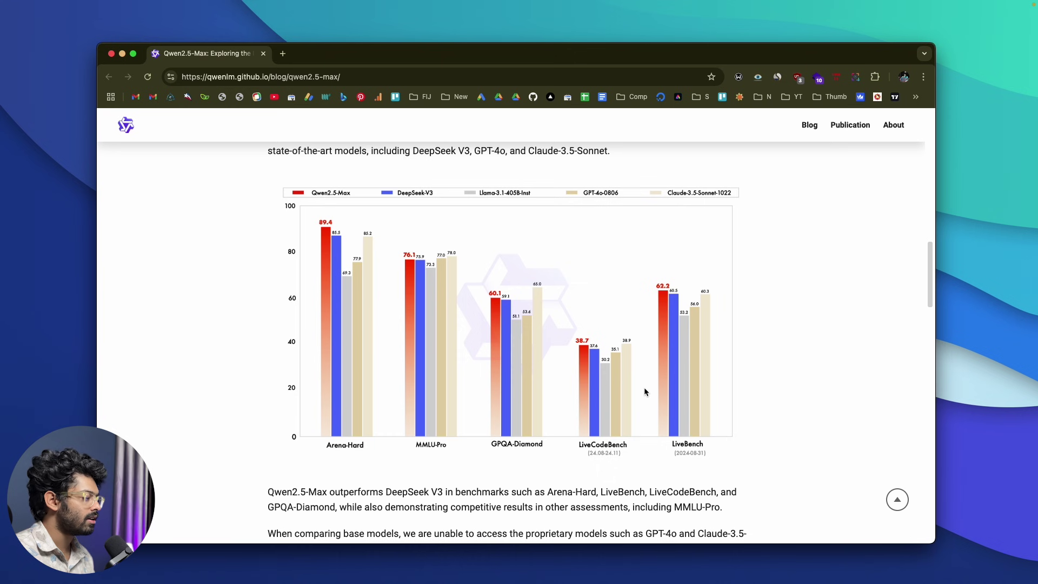
scroll(644, 391, "down", 5)
scroll(644, 391, "down", 1)
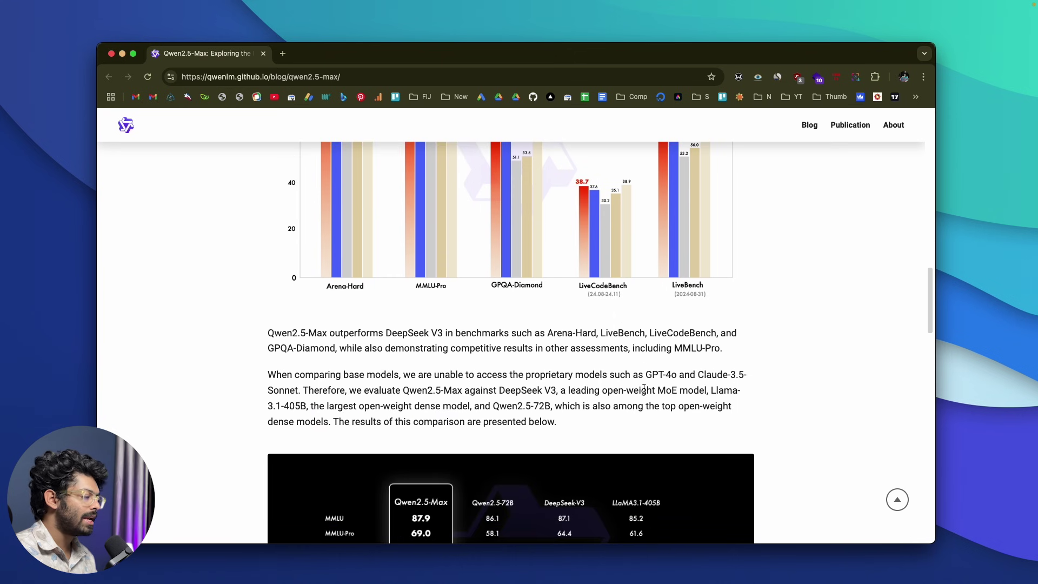
scroll(644, 389, "down", 3)
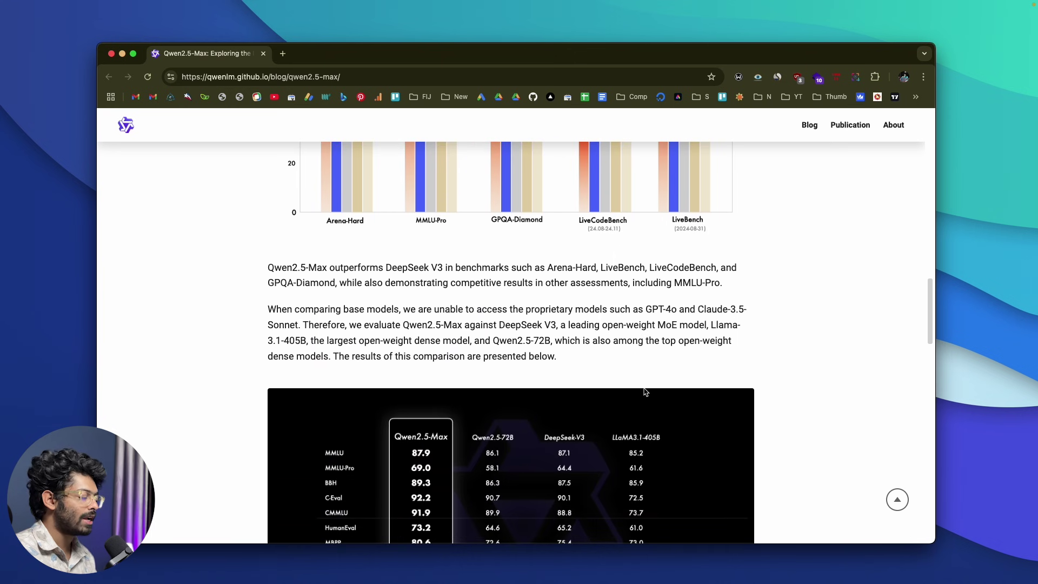
scroll(644, 392, "down", 3)
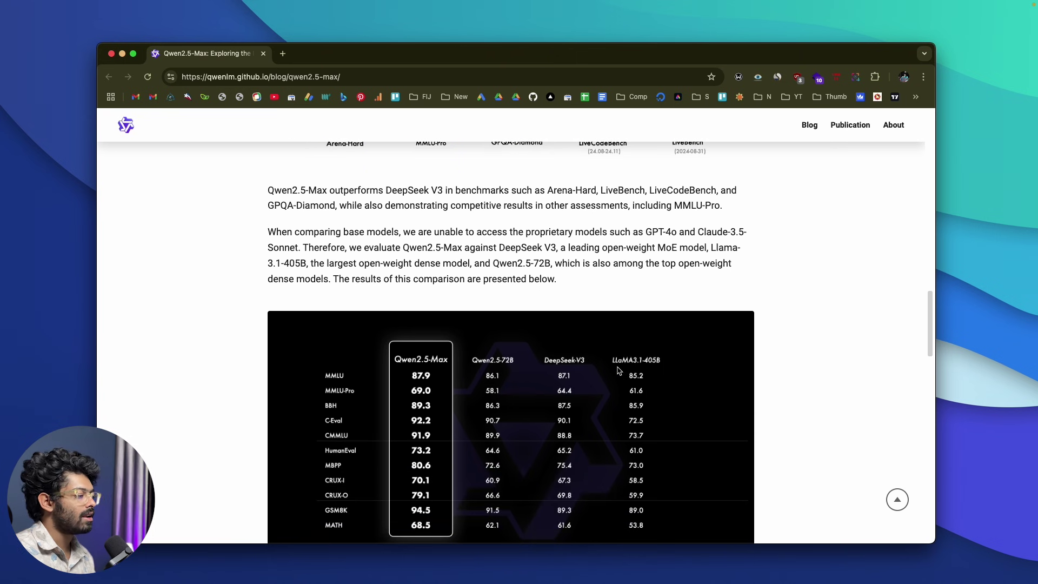
scroll(633, 375, "down", 2)
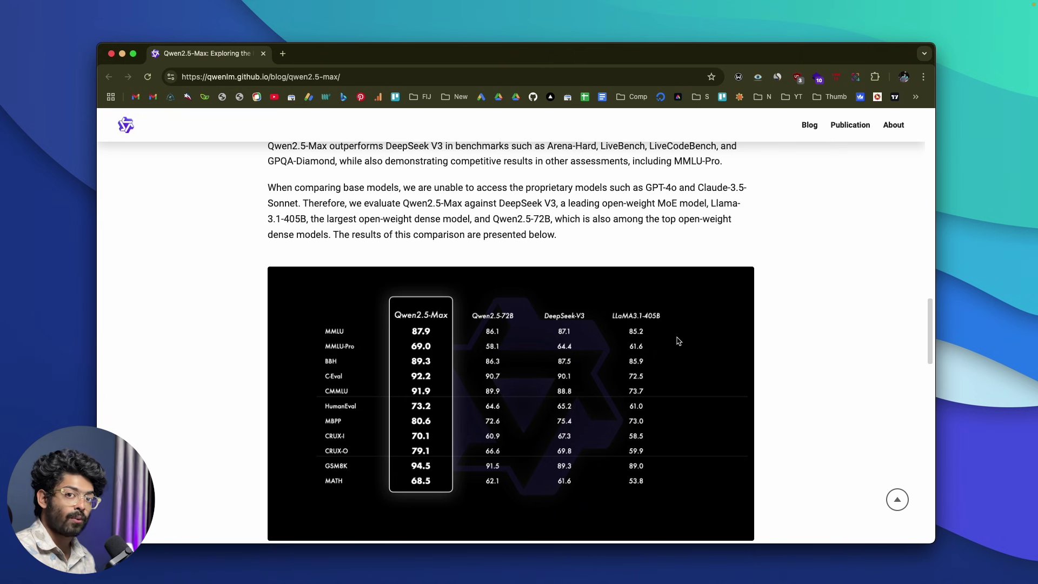
scroll(678, 340, "down", 4)
scroll(224, 313, "up", 2)
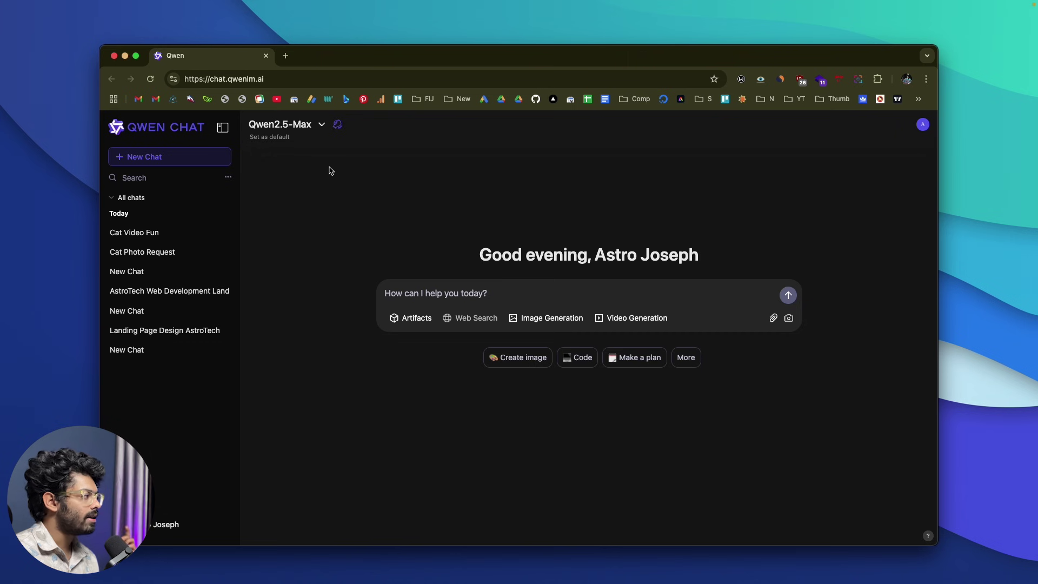
left_click(320, 127)
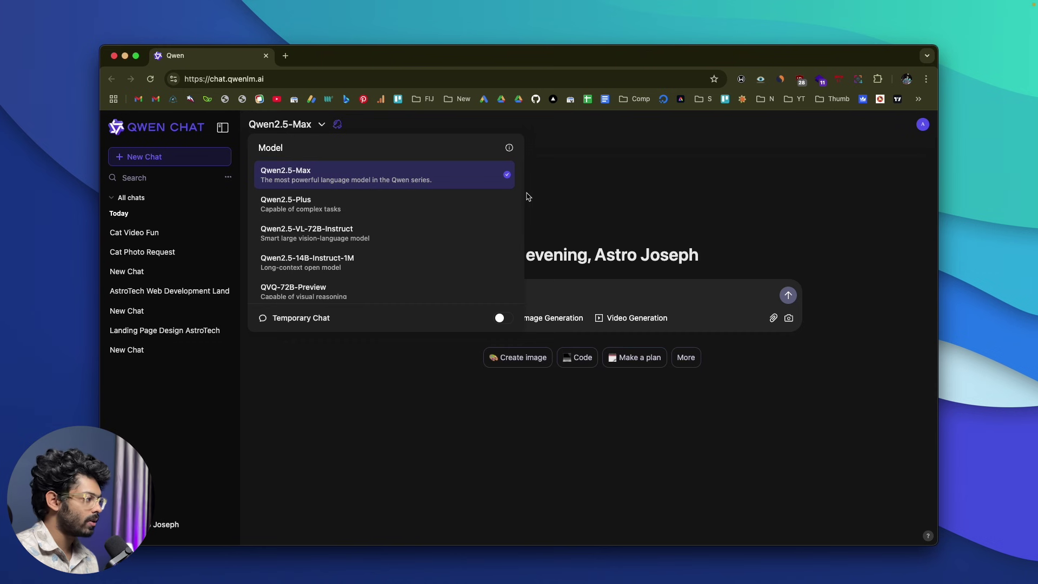
left_click(577, 190)
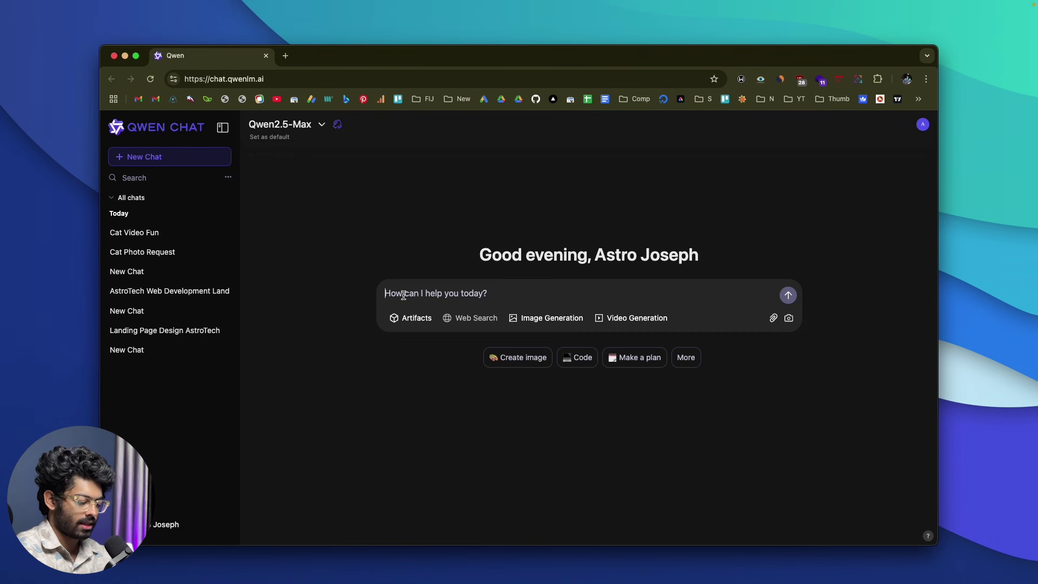
Send 'create a landing page for my web development agency named "AstroTech' with Artifacts enabled.
type("create a landing ")
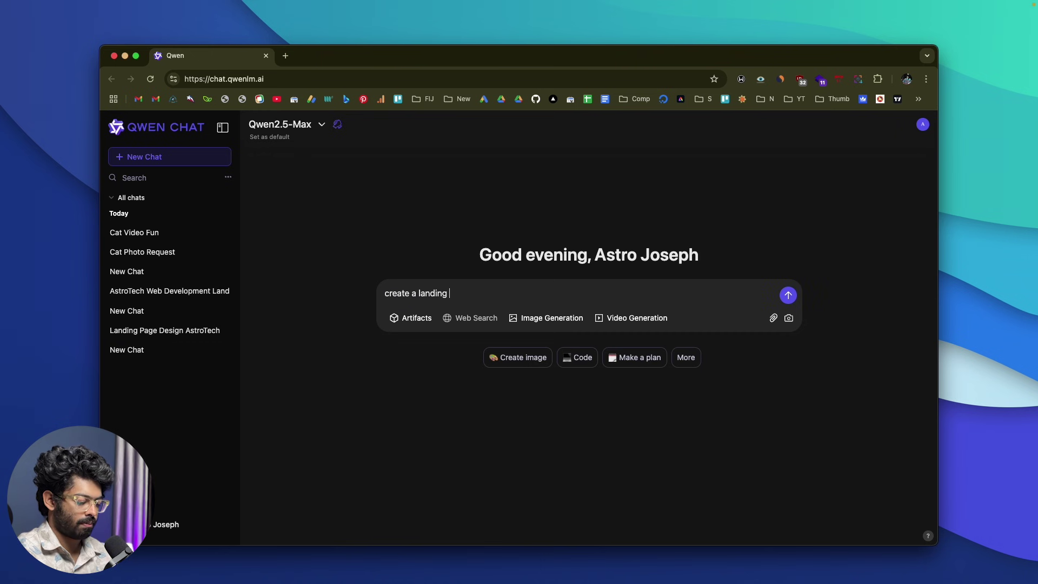
type("page for my web")
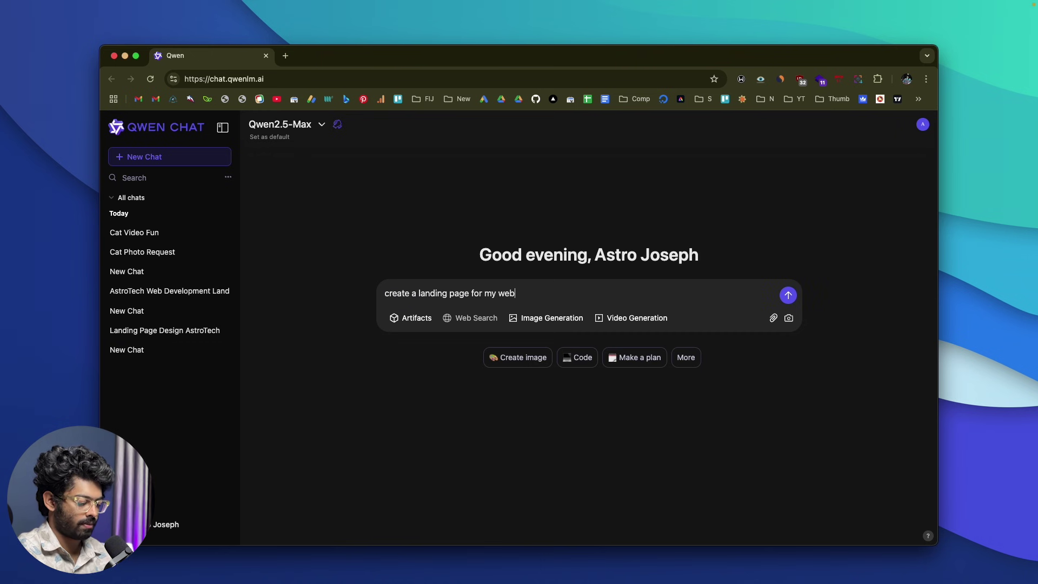
type(" development a")
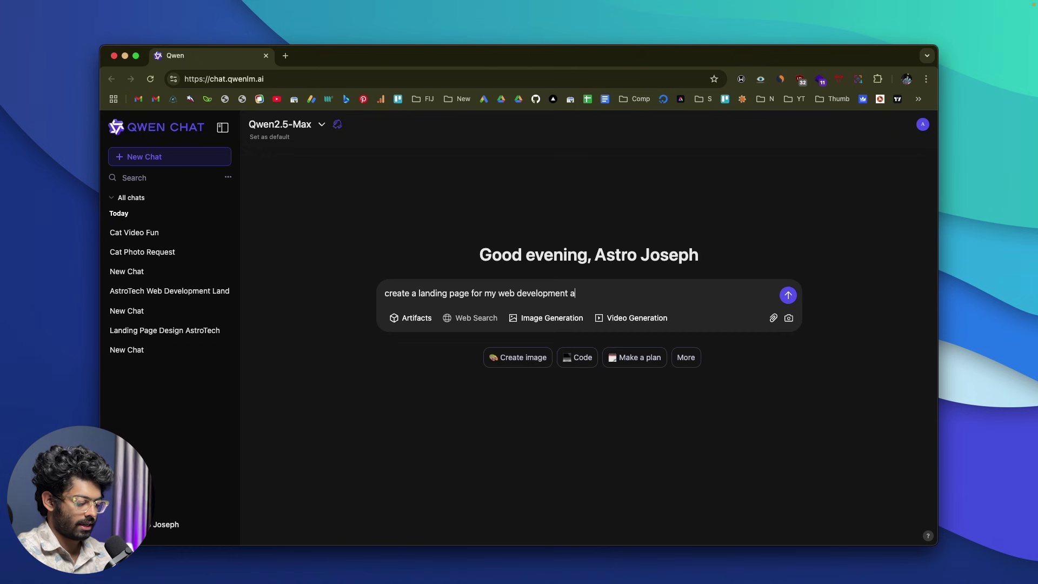
type("gency named ")
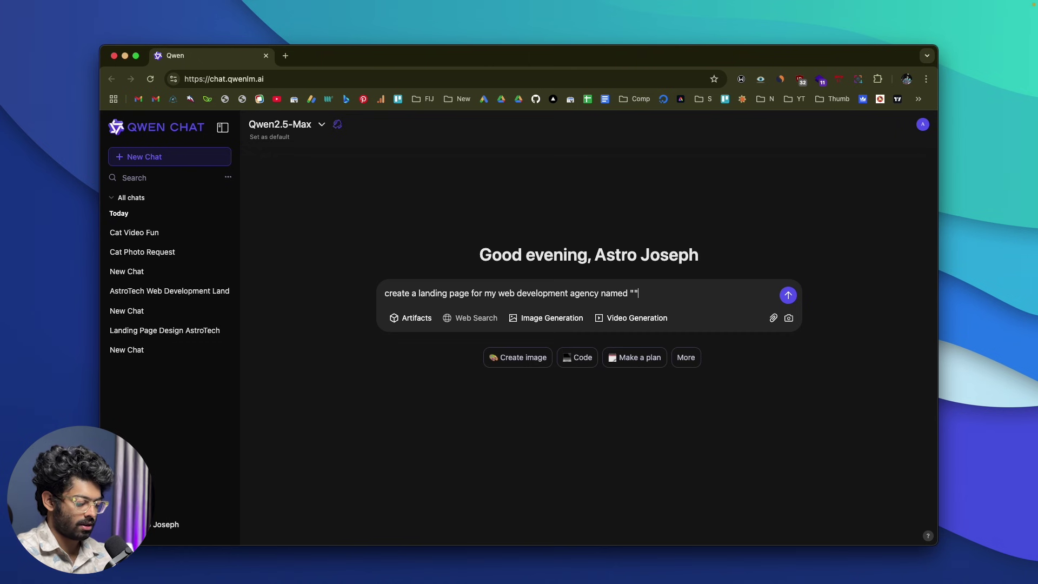
type("\"AstroTech")
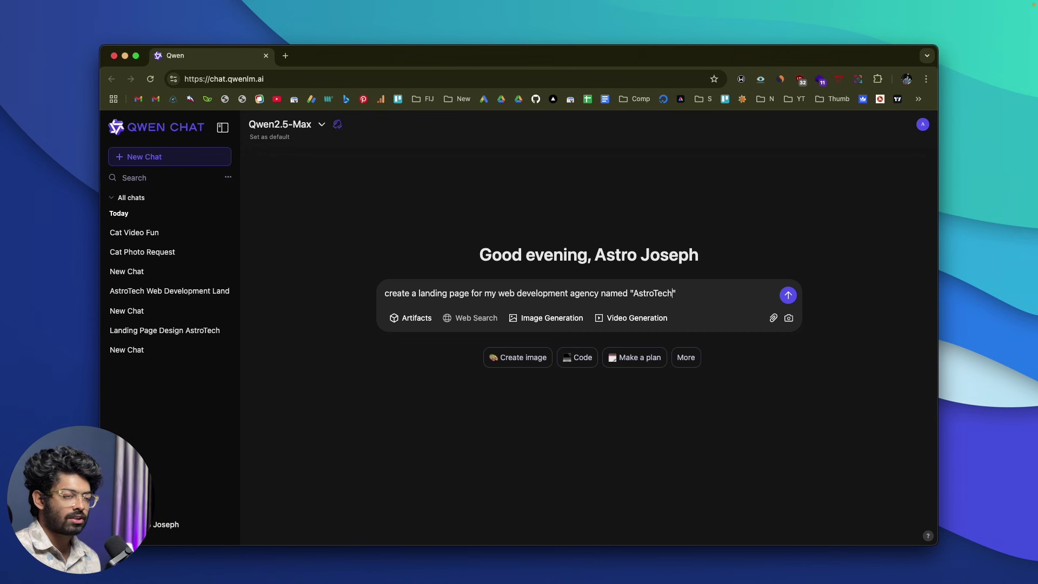
left_click(418, 319)
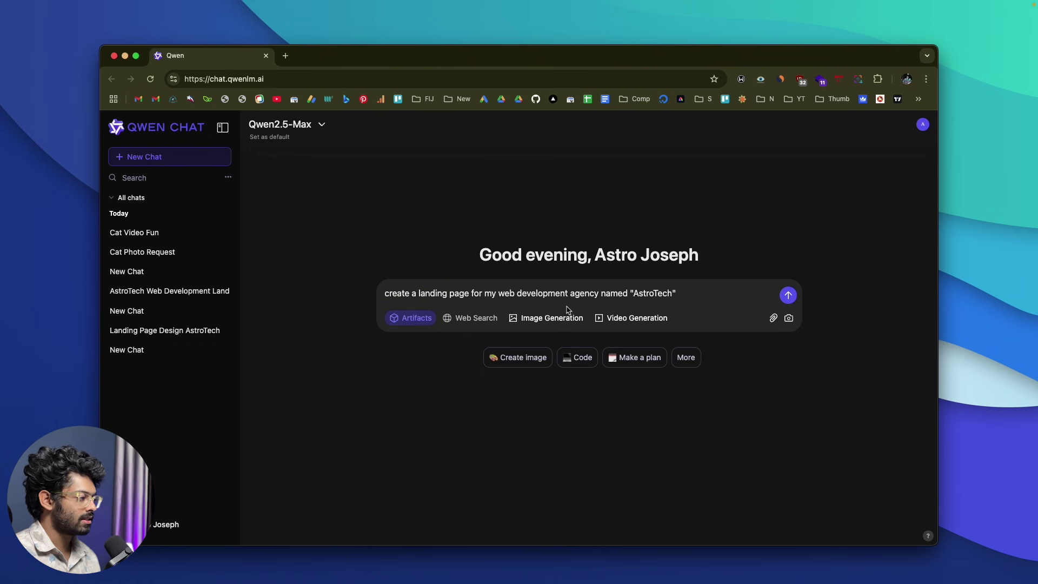
left_click(788, 295)
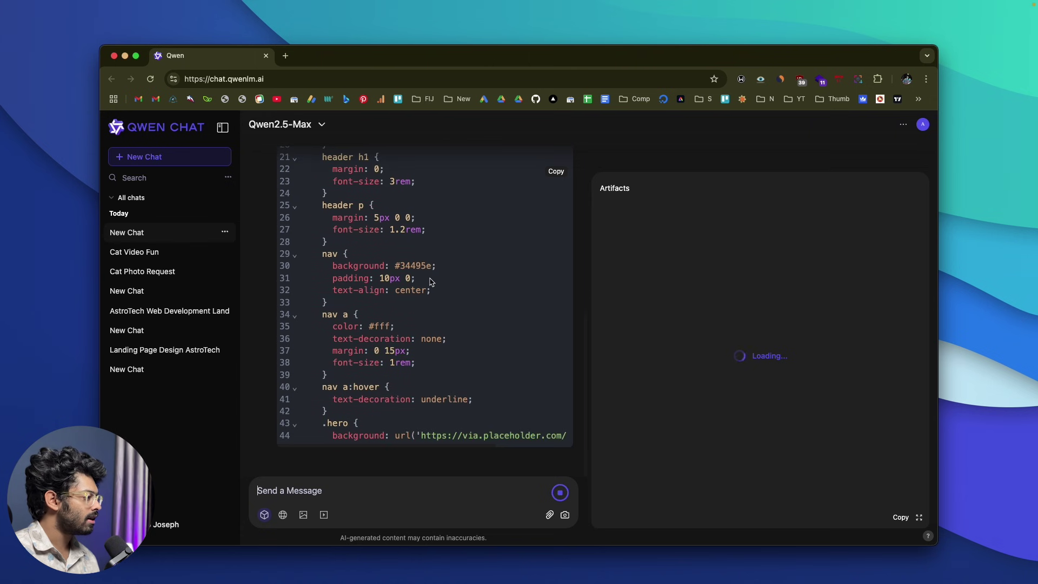
Scroll the Artifacts preview down to the AstroTech page's Our Services cards.
scroll(445, 302, "up", 5)
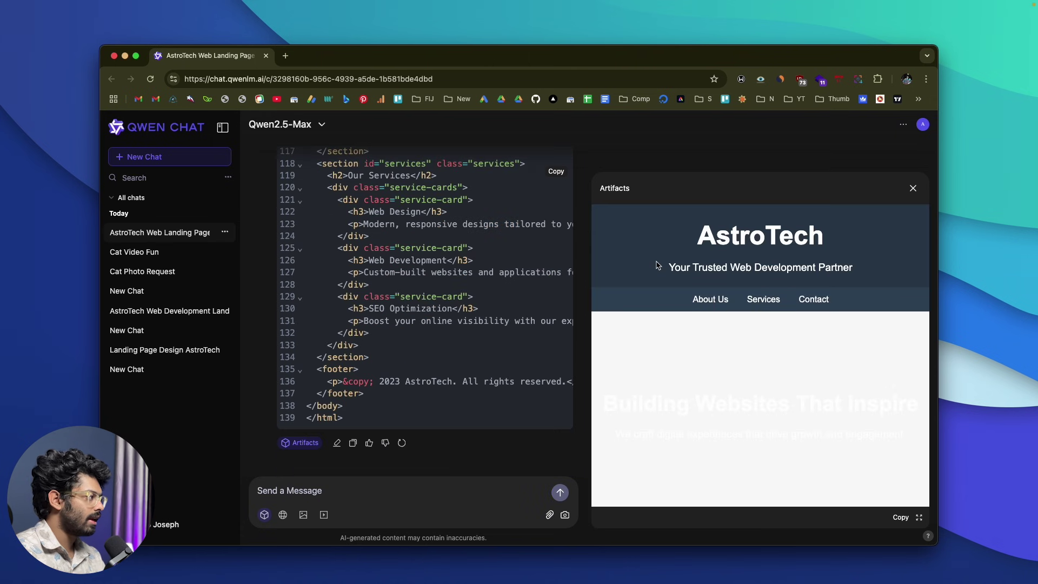
scroll(658, 265, "down", 3)
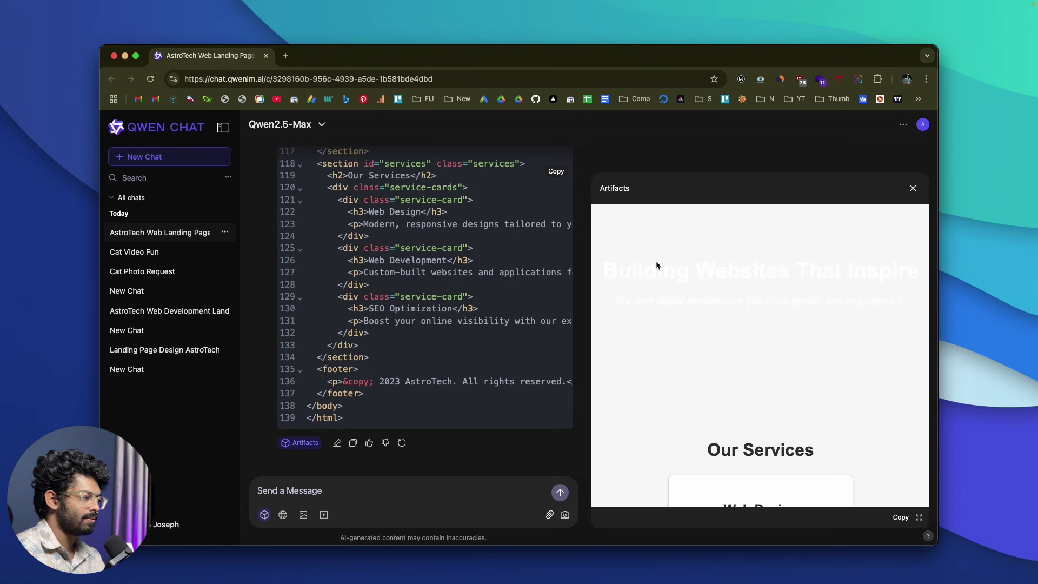
scroll(726, 304, "down", 6)
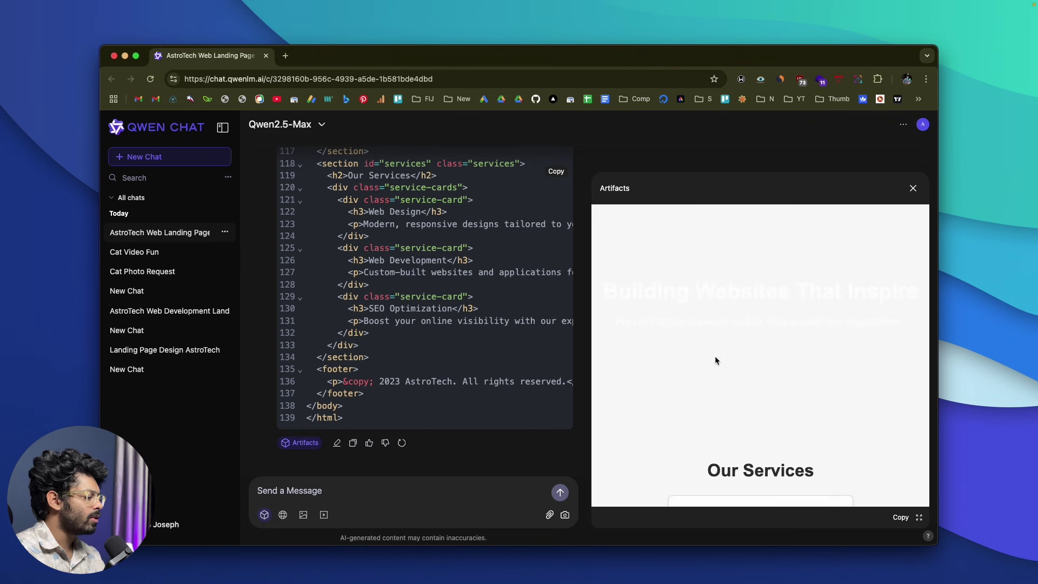
scroll(715, 356, "down", 5)
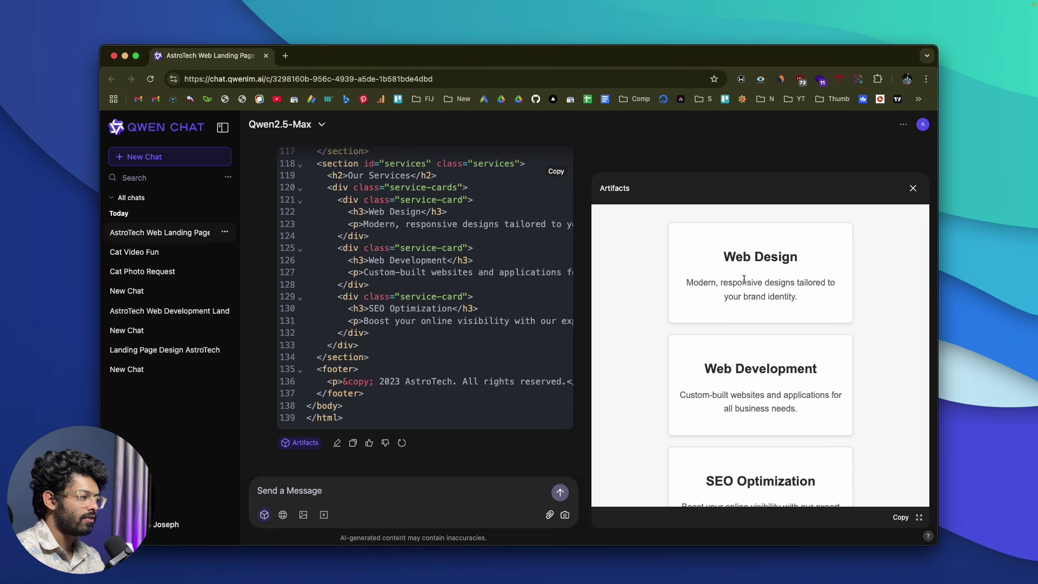
scroll(744, 279, "down", 2)
scroll(751, 379, "up", 4)
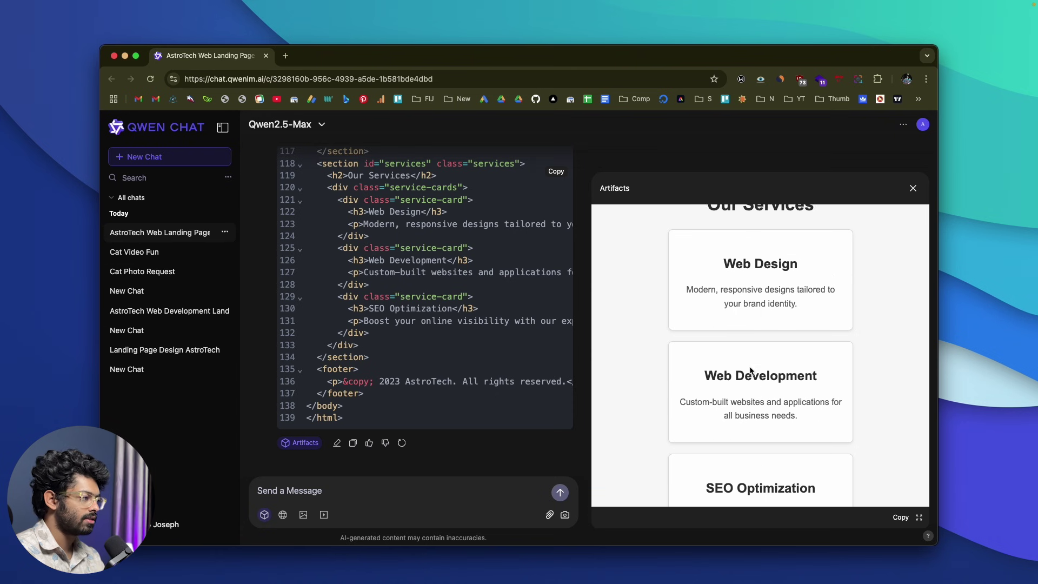
Send the follow-up 'add a hover animation on the cards under the our services section'.
left_click(356, 489)
type("add a h")
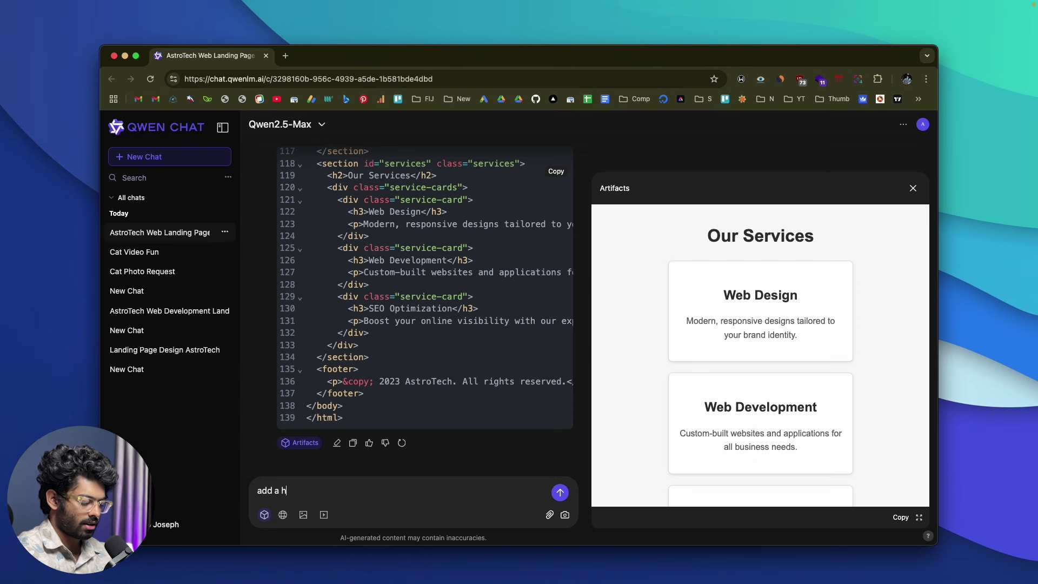
type("over ani")
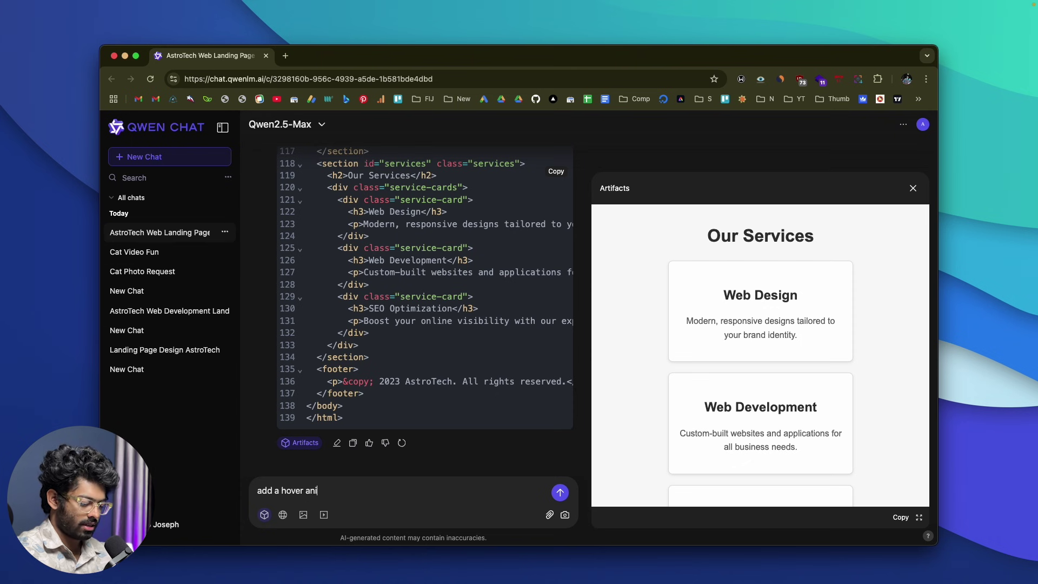
type("mation on the car")
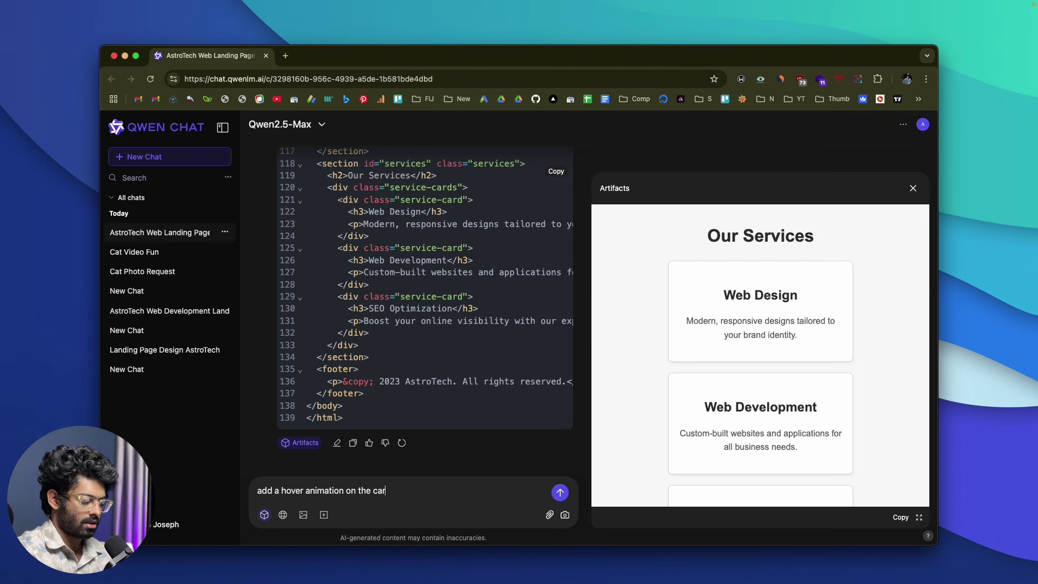
type("ds under th")
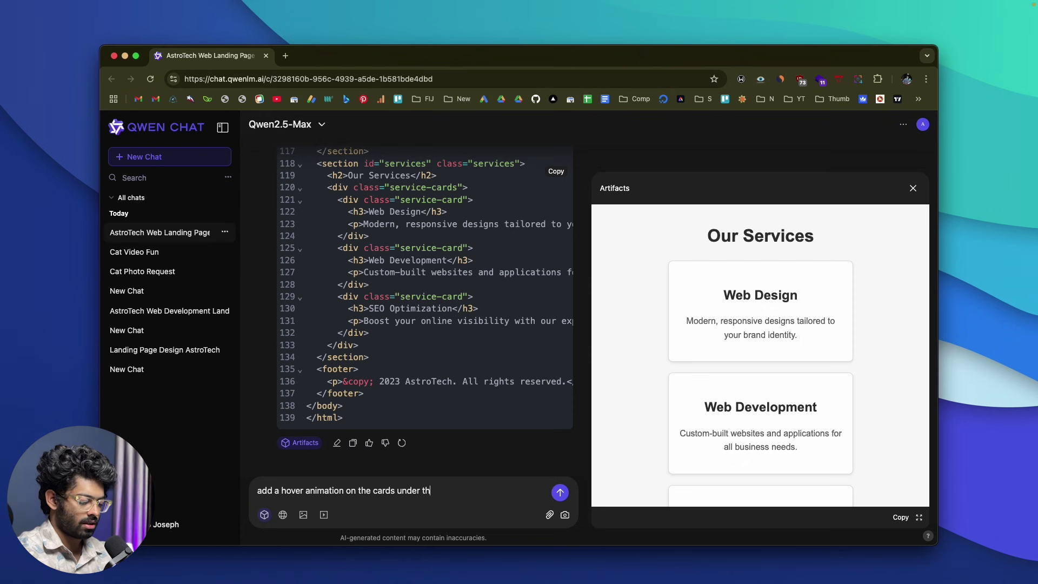
type("e our servic")
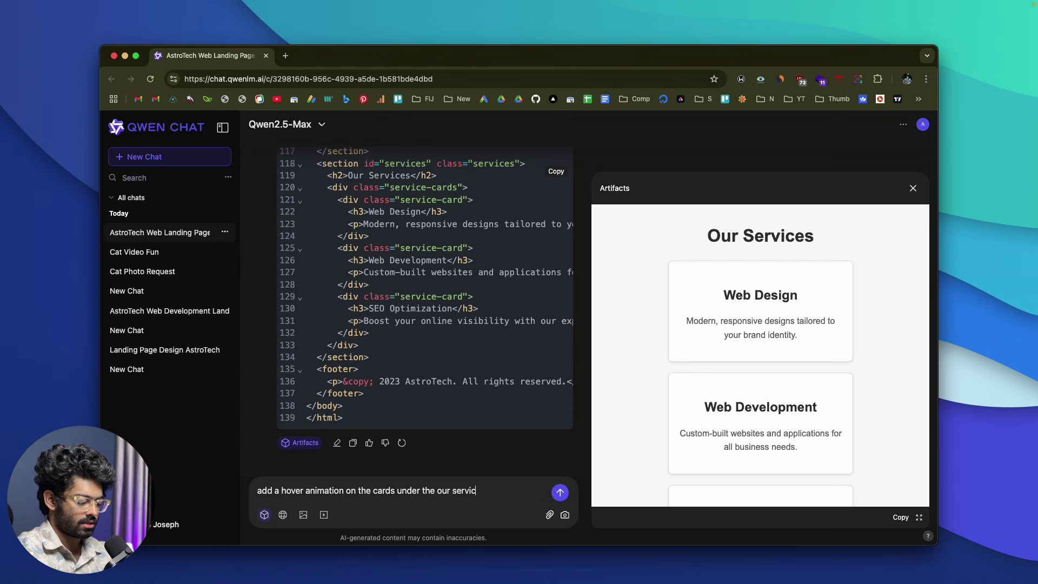
type("es section")
key("Return")
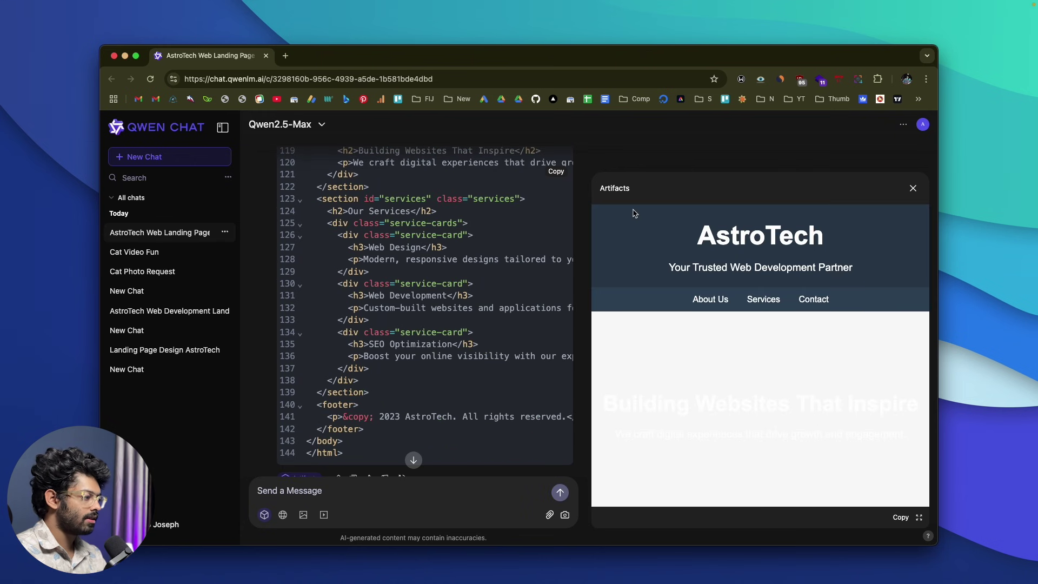
Review the revised service cards and code, briefly selecting the 2023 AstroTech text on line 141.
scroll(634, 213, "down", 5)
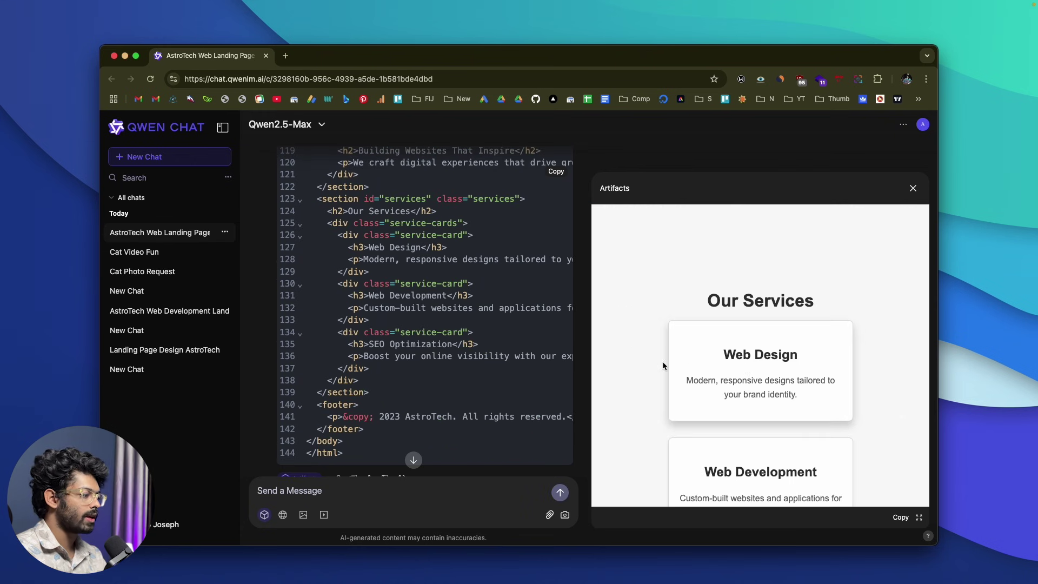
scroll(664, 366, "down", 5)
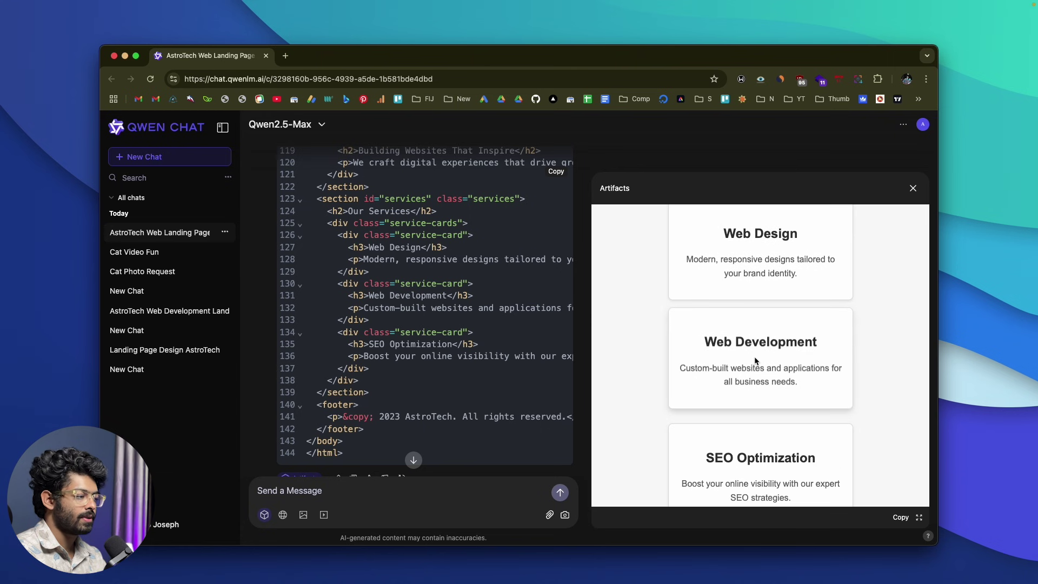
scroll(755, 361, "down", 3)
scroll(778, 368, "up", 5)
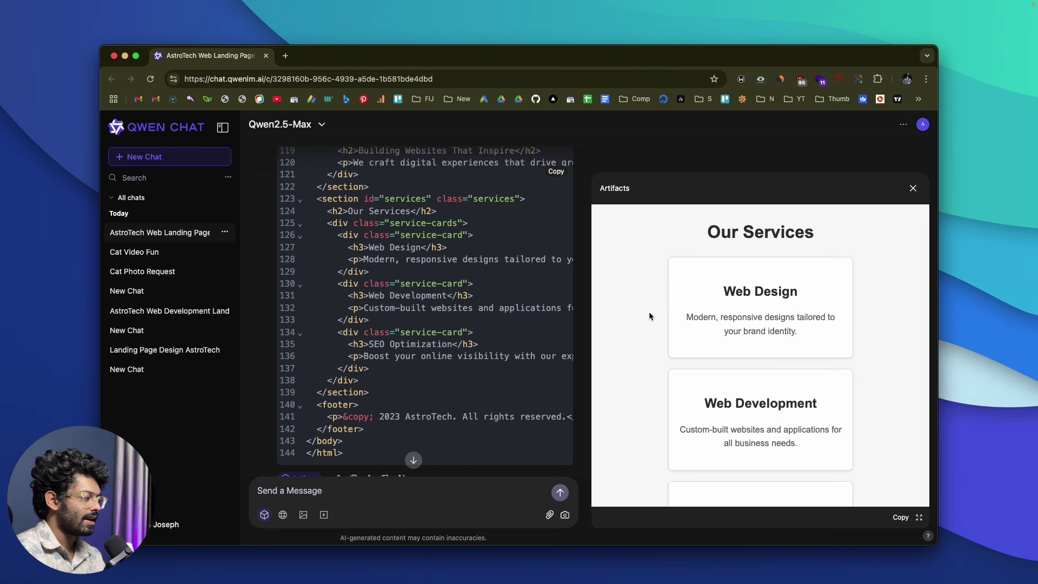
scroll(419, 390, "down", 2)
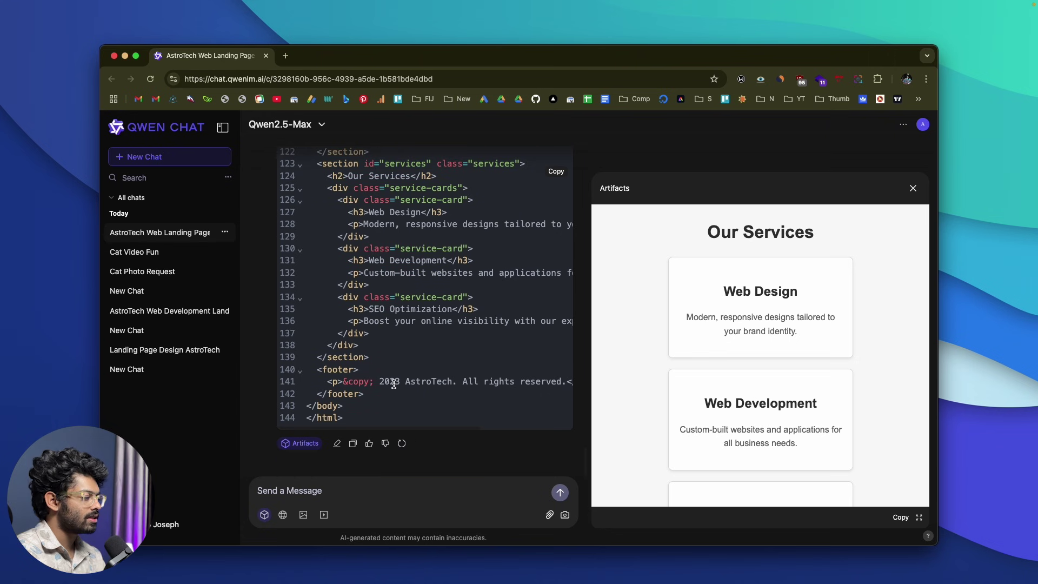
left_click_drag(379, 383, 443, 384)
left_click(442, 384)
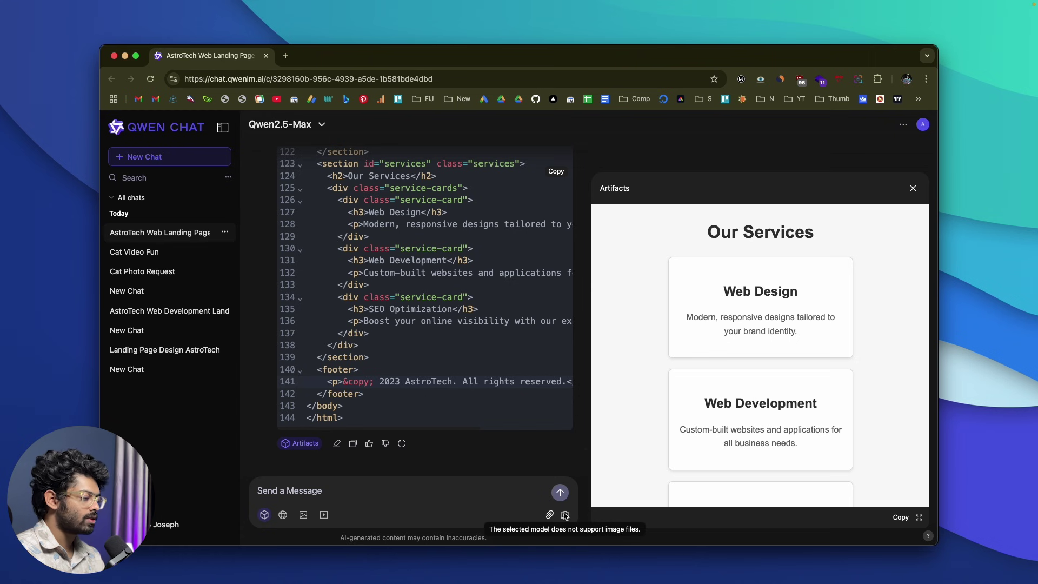
In a new chat, generate 'a image of a bird flying in the times square in new york' with Image Generation.
left_click(168, 161)
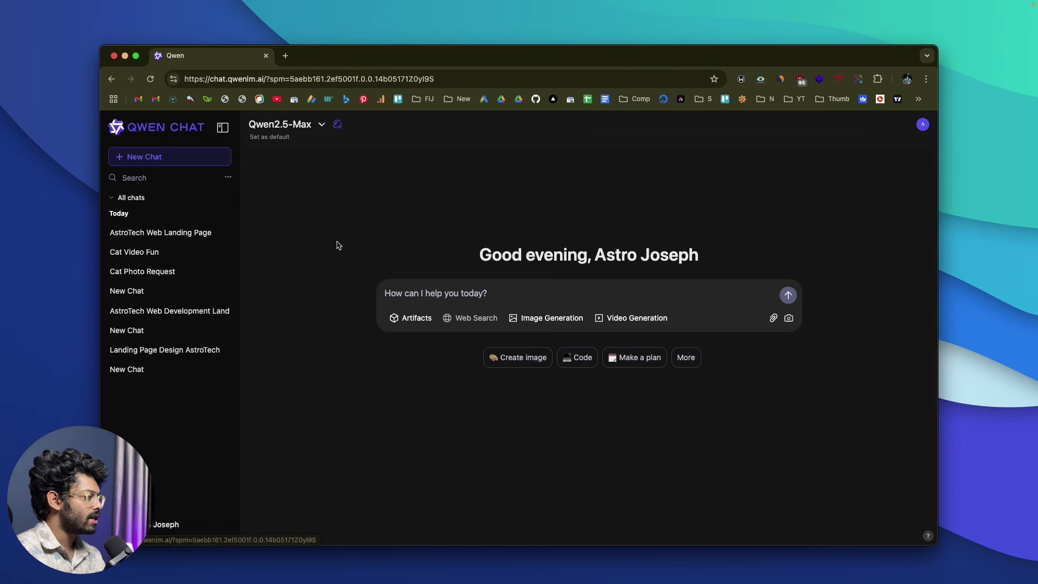
left_click(538, 323)
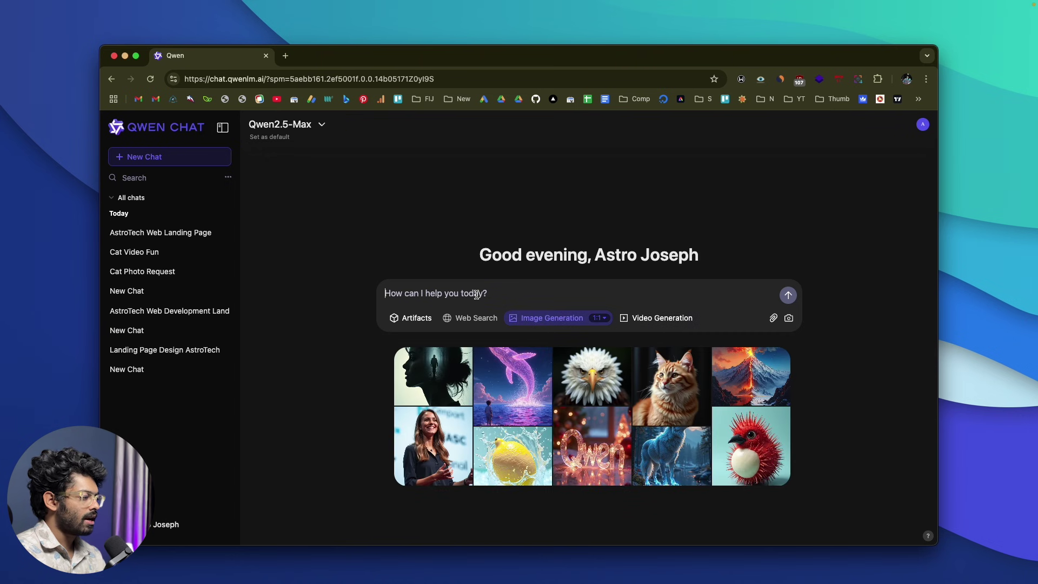
type("a im")
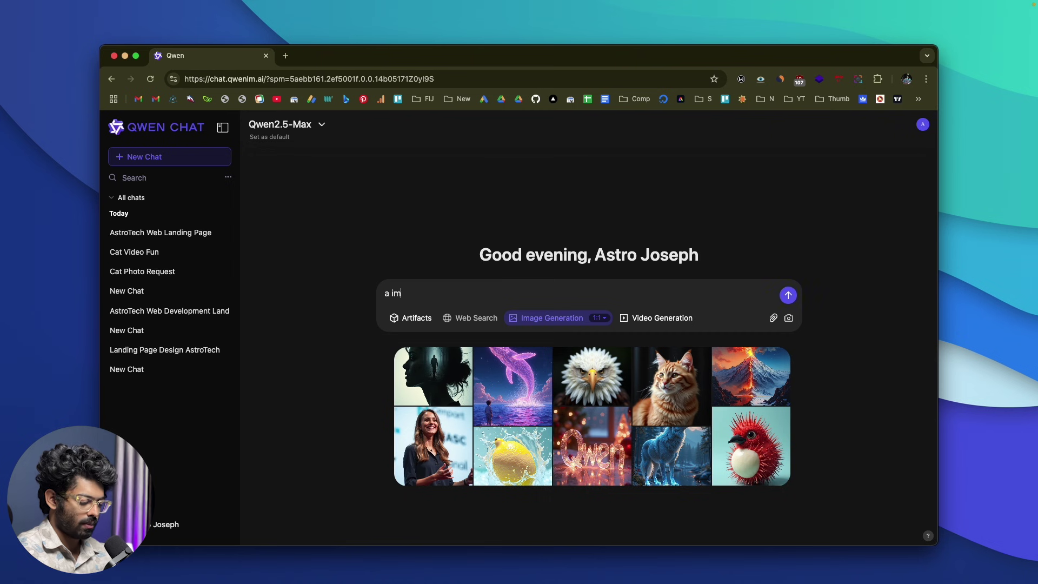
type("age of a bird flying")
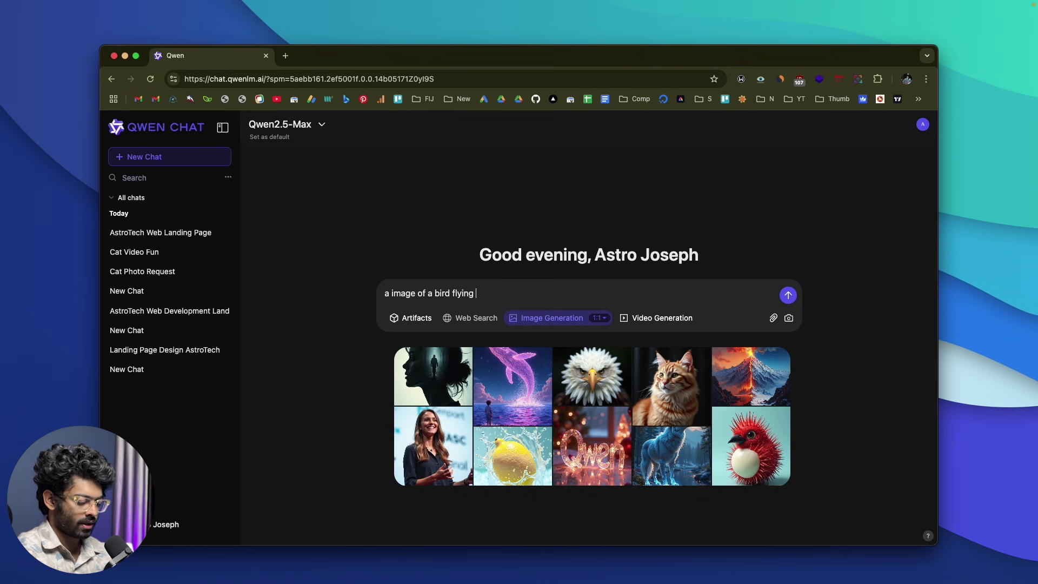
type(" in the times s")
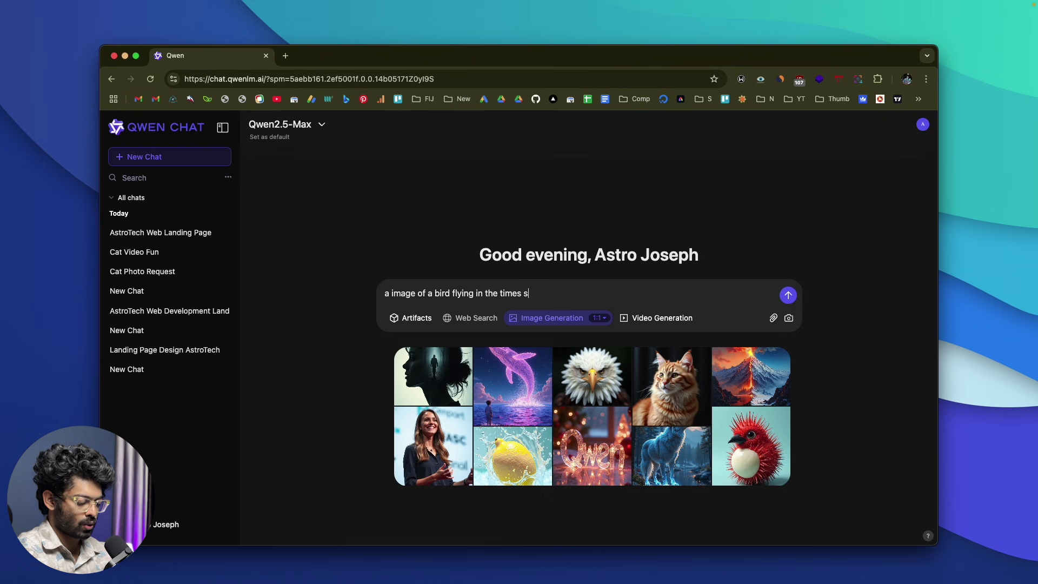
type("quare in new yor")
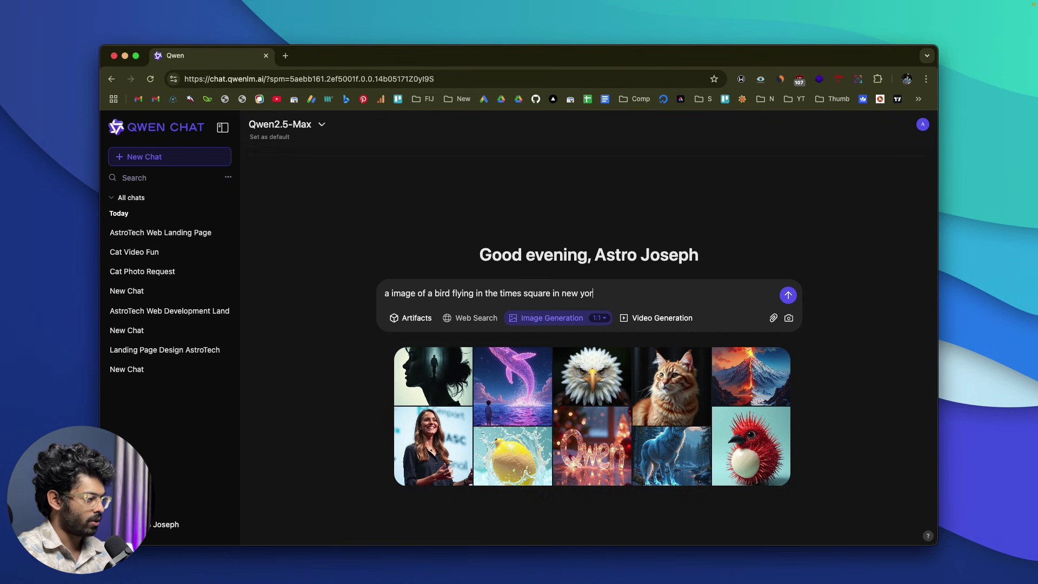
type("k")
key("Return")
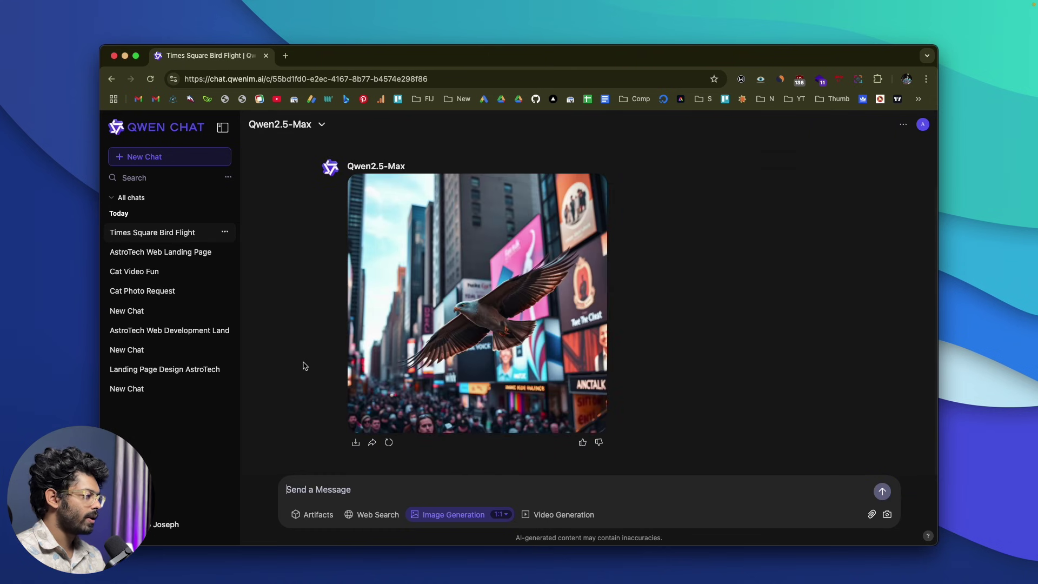
Enlarge the bird image, zoom in and out, close it, and start a new chat.
left_click(599, 321)
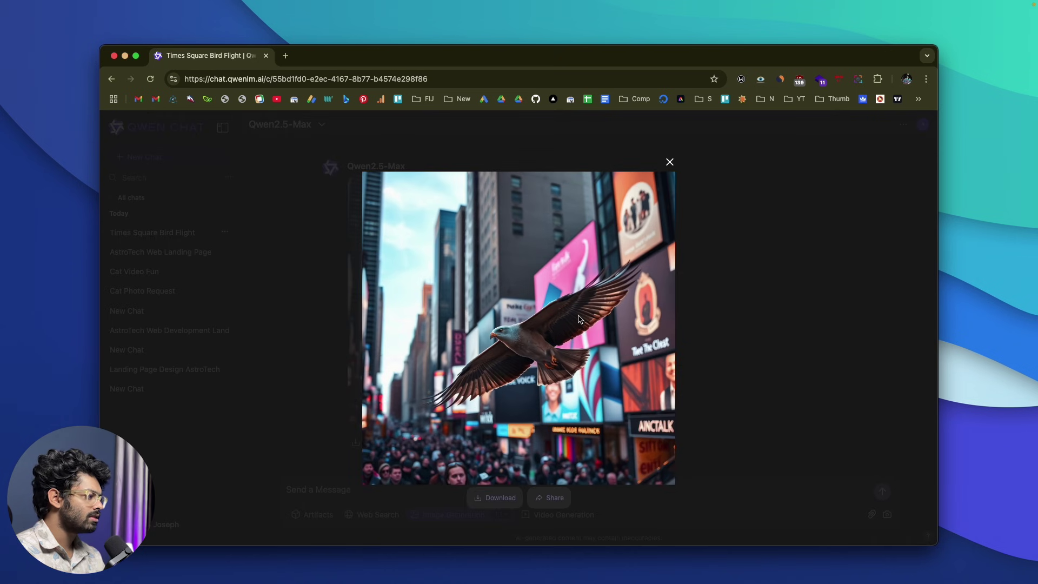
scroll(579, 319, "up", 5)
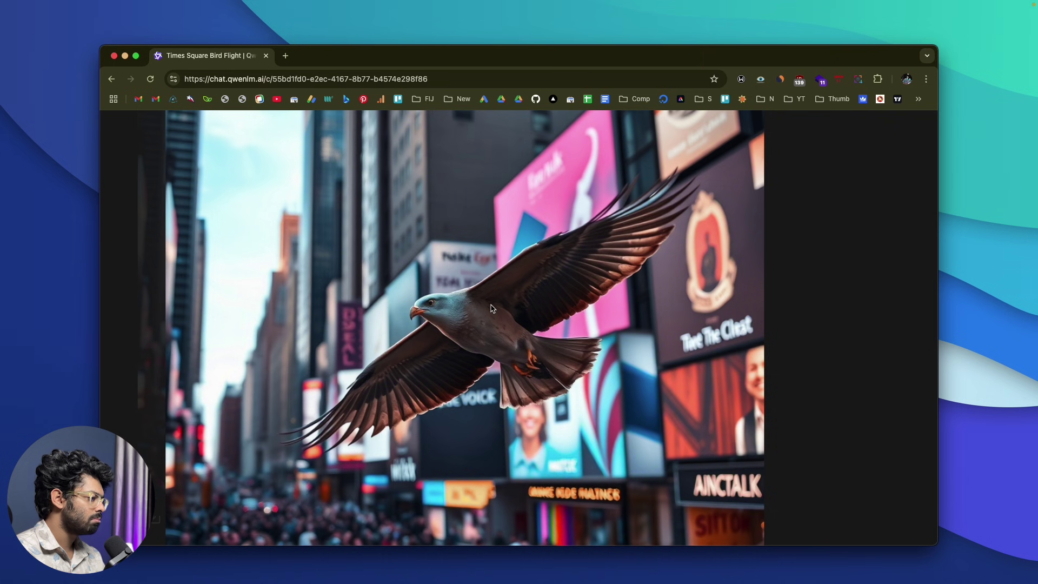
scroll(492, 308, "down", 5)
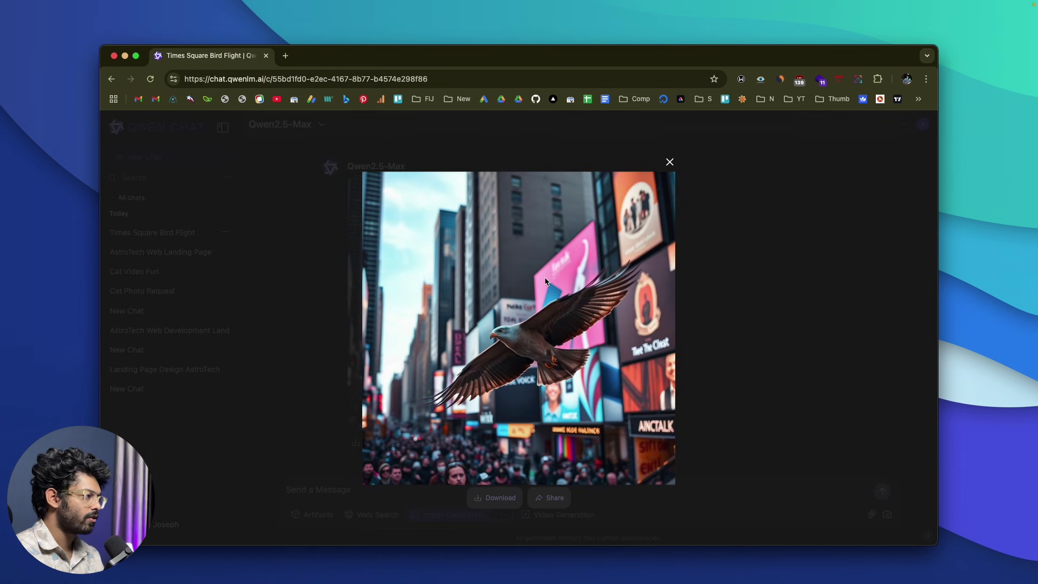
left_click(759, 215)
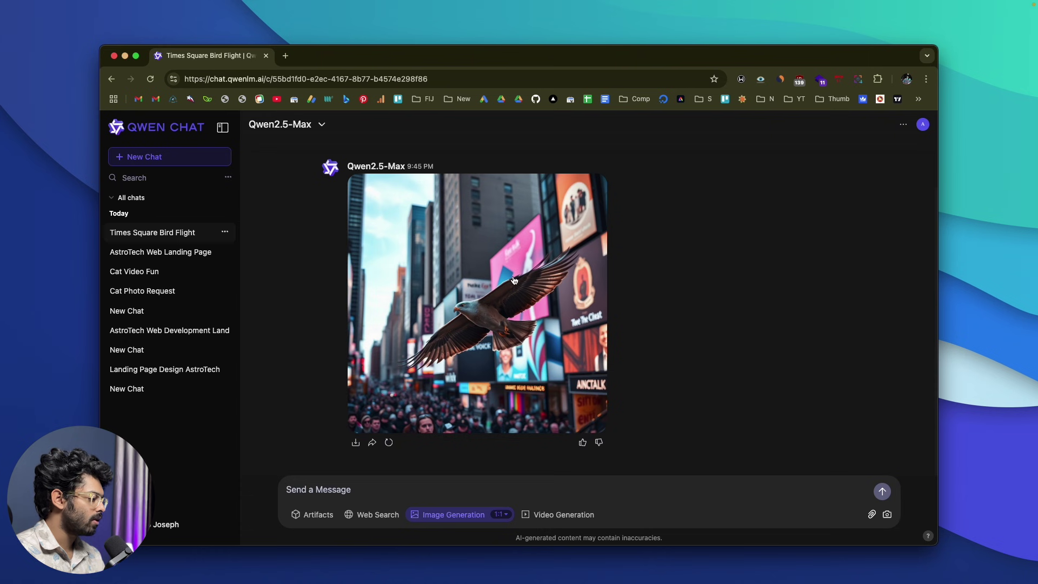
left_click(172, 157)
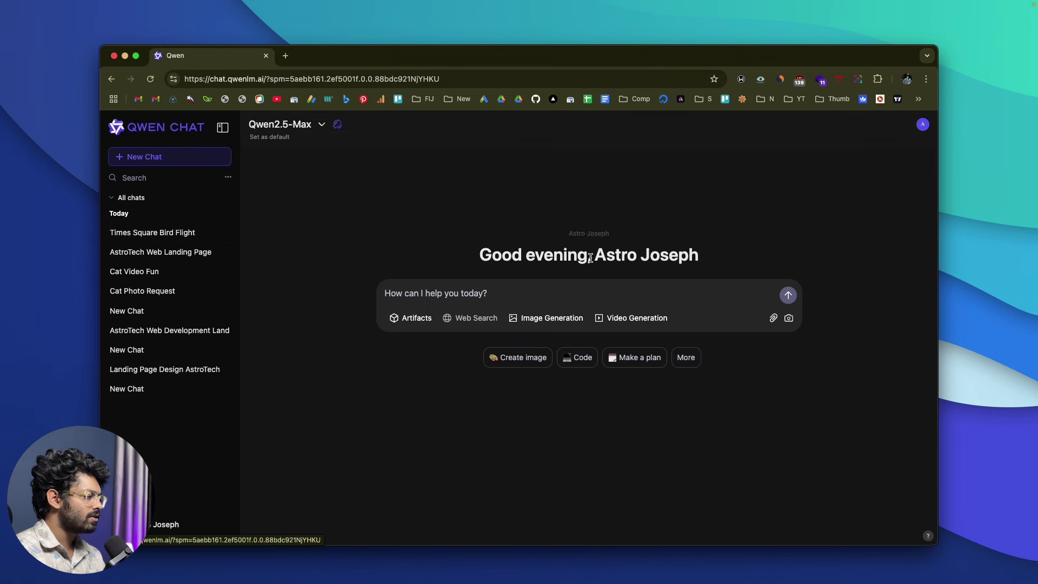
With Video Generation on, send the prompt 'a video of a cat'.
left_click(625, 319)
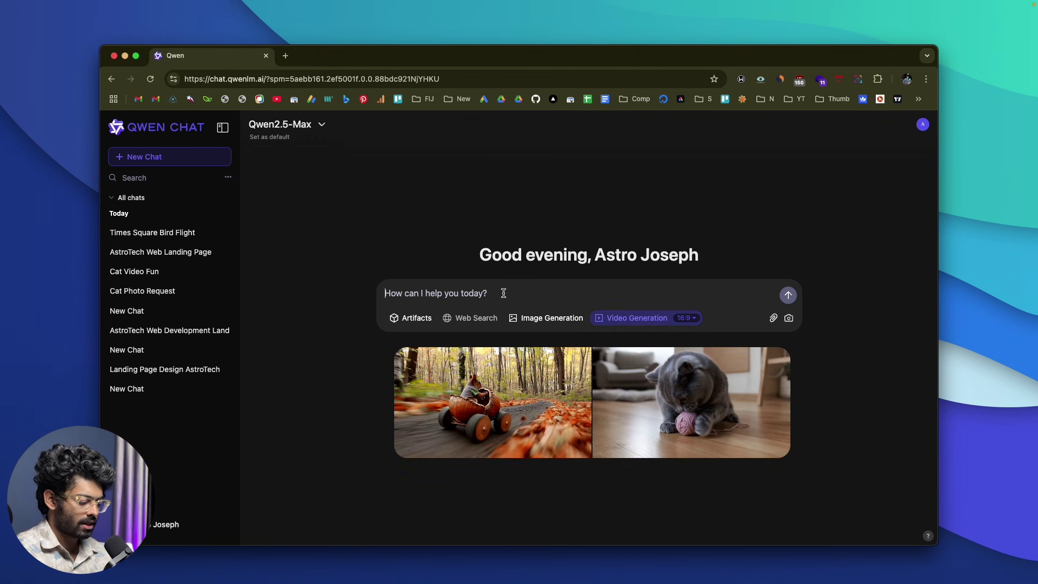
type("a video of ")
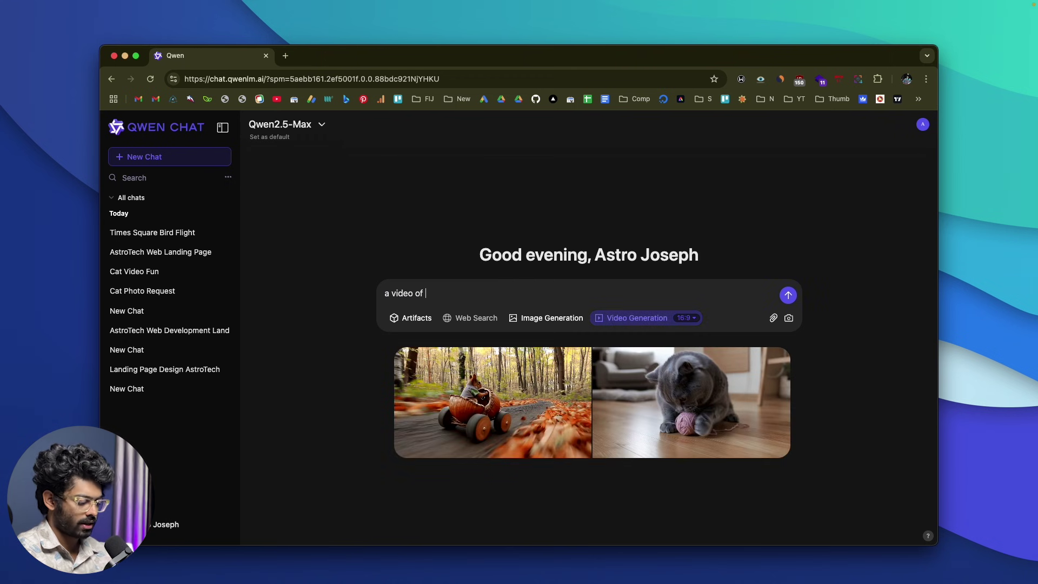
type("a cat")
key("Return")
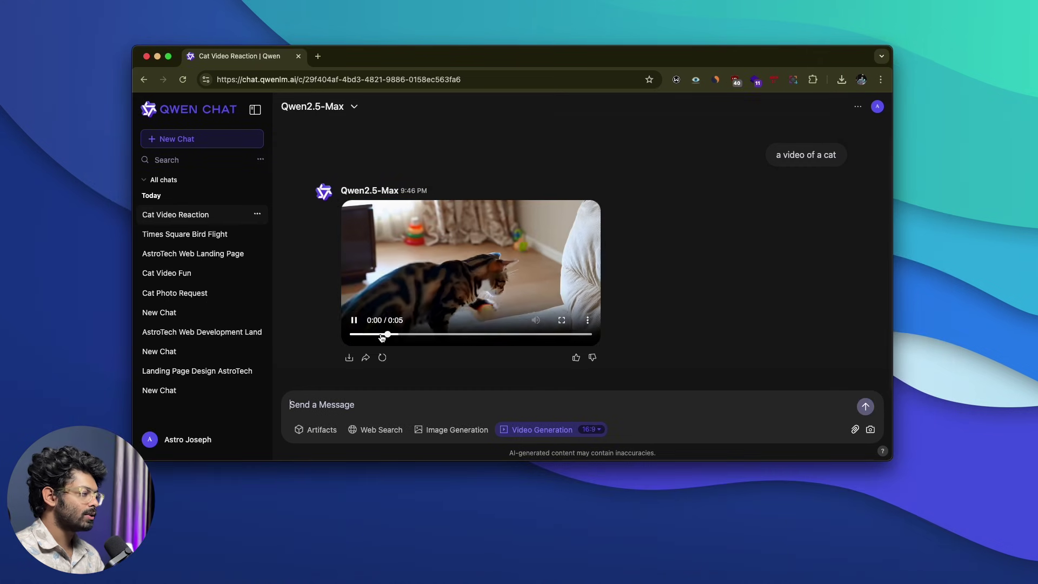
Scrub through the 5-second cat video to review the clip.
mouse_move(385, 336)
left_mouse_down()
mouse_move(396, 336)
mouse_move(367, 336)
left_mouse_up()
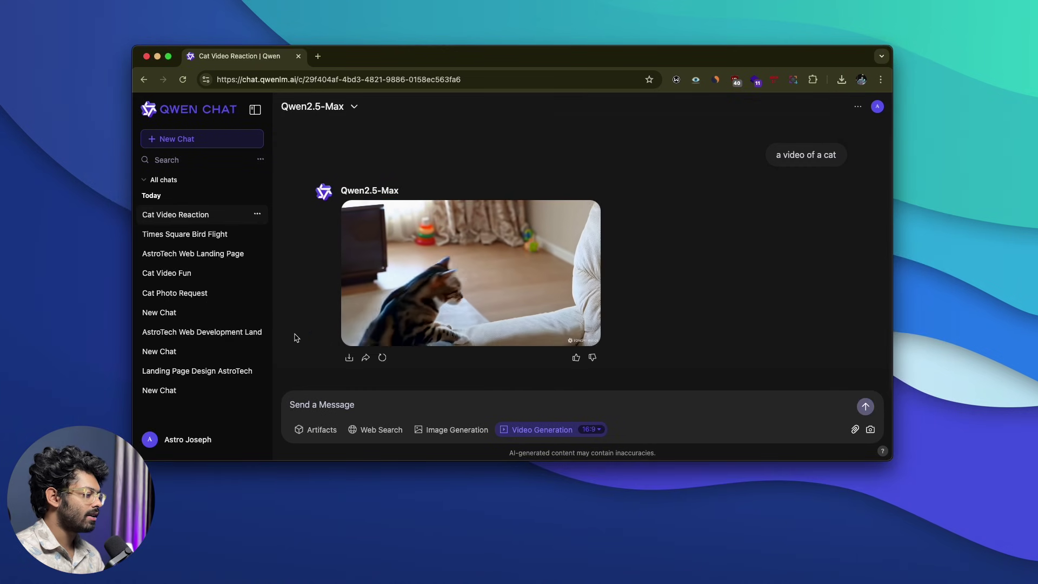